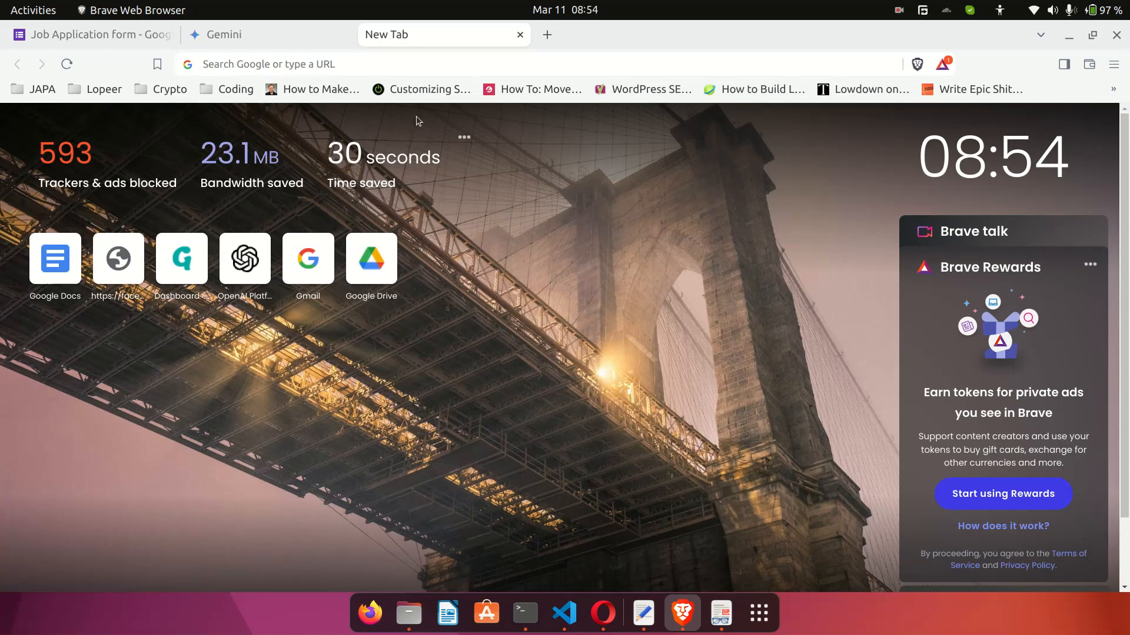
Open the Google Docs home page at docs.google.com in the new tab.
left_click(357, 67)
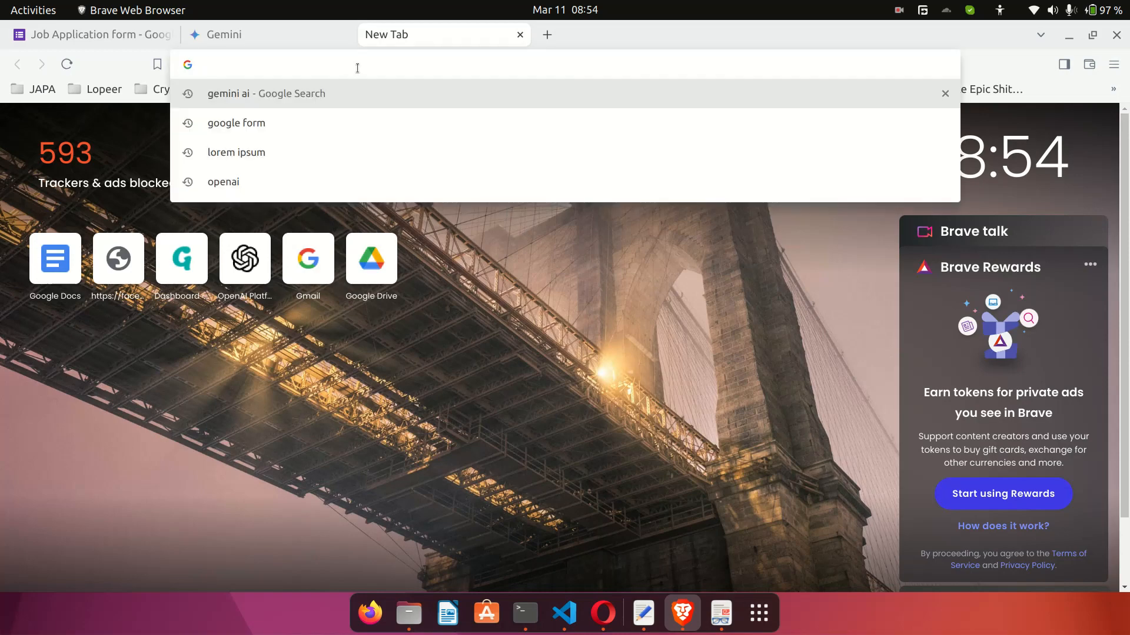
type("docs.g")
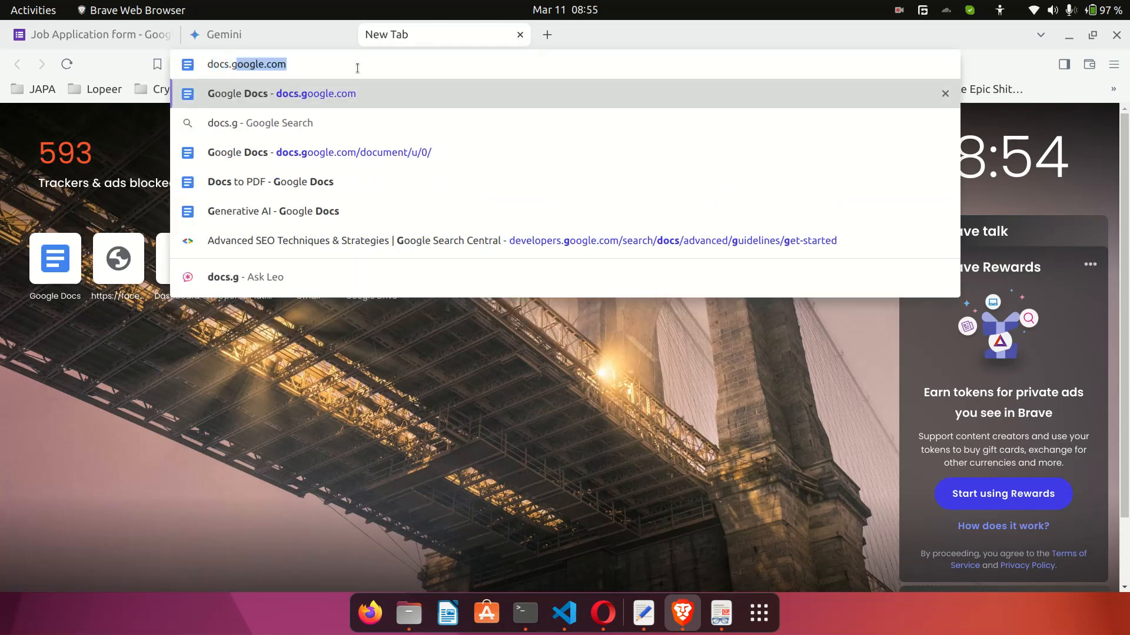
type("oogle.com")
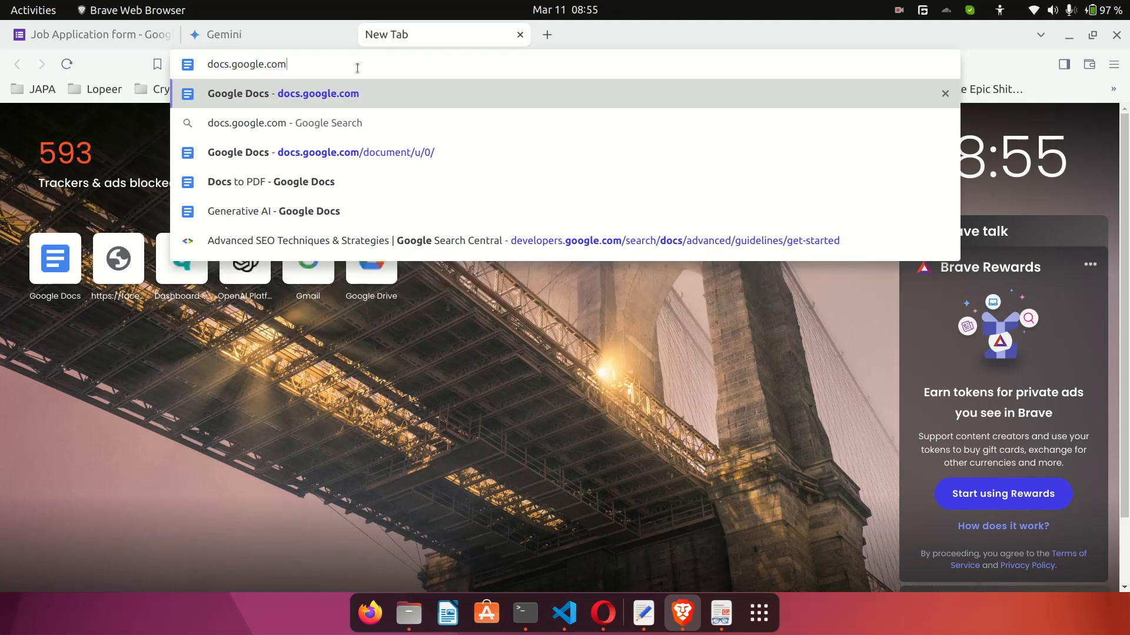
key("Return")
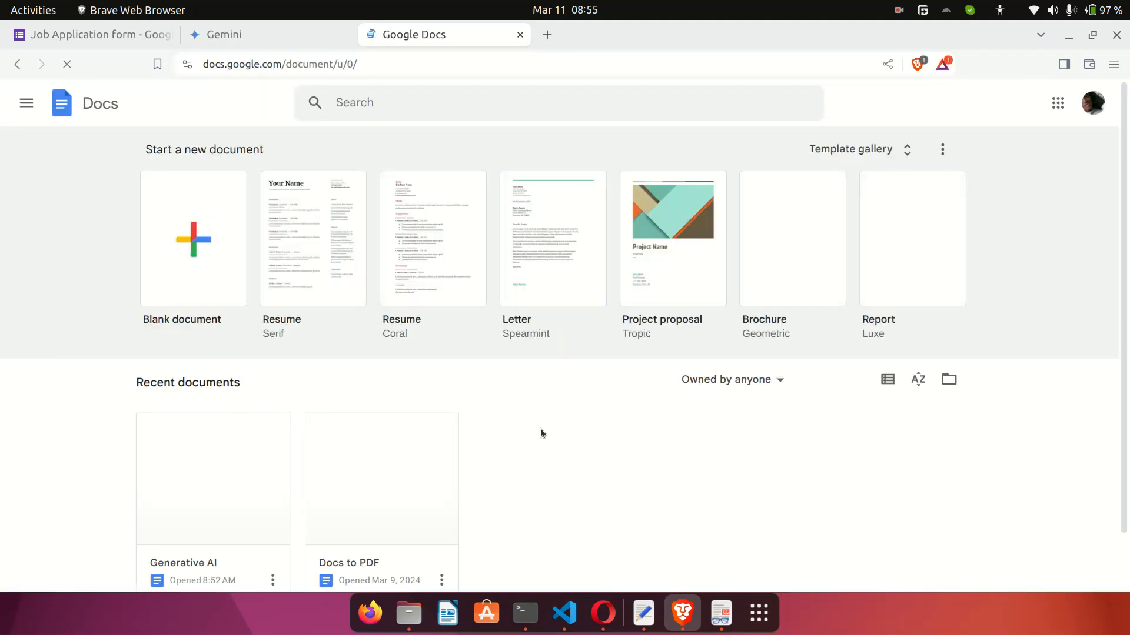
scroll(540, 433, "down", 1)
scroll(540, 434, "up", 1)
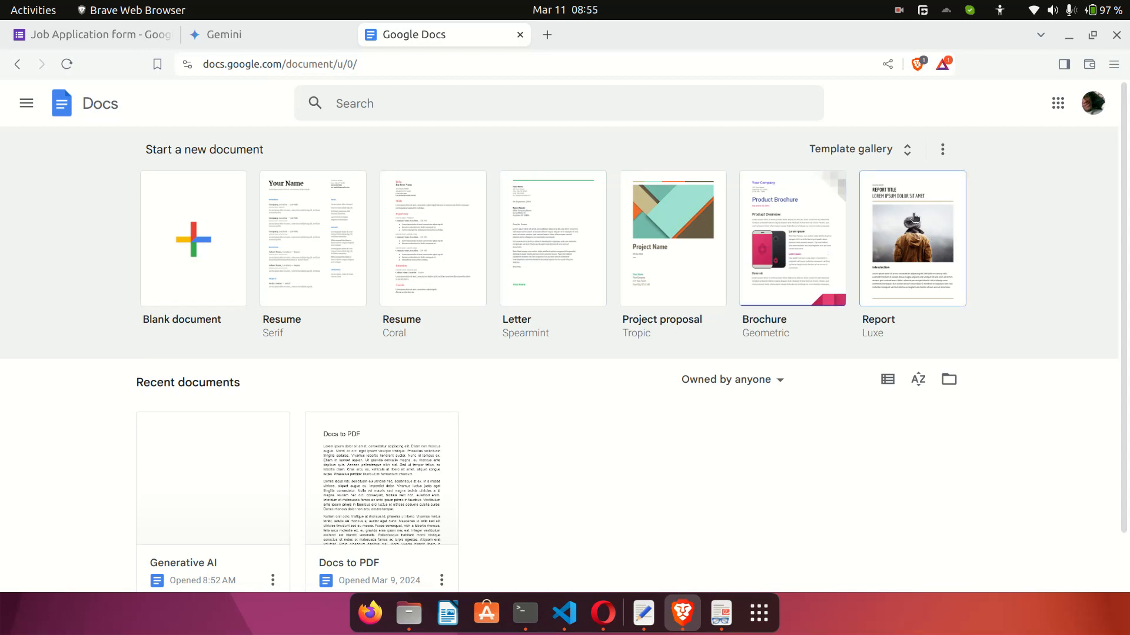
Look through the template gallery's resume, letter, personal, work, sales and legal templates, and return to the Docs home page.
left_click(874, 151)
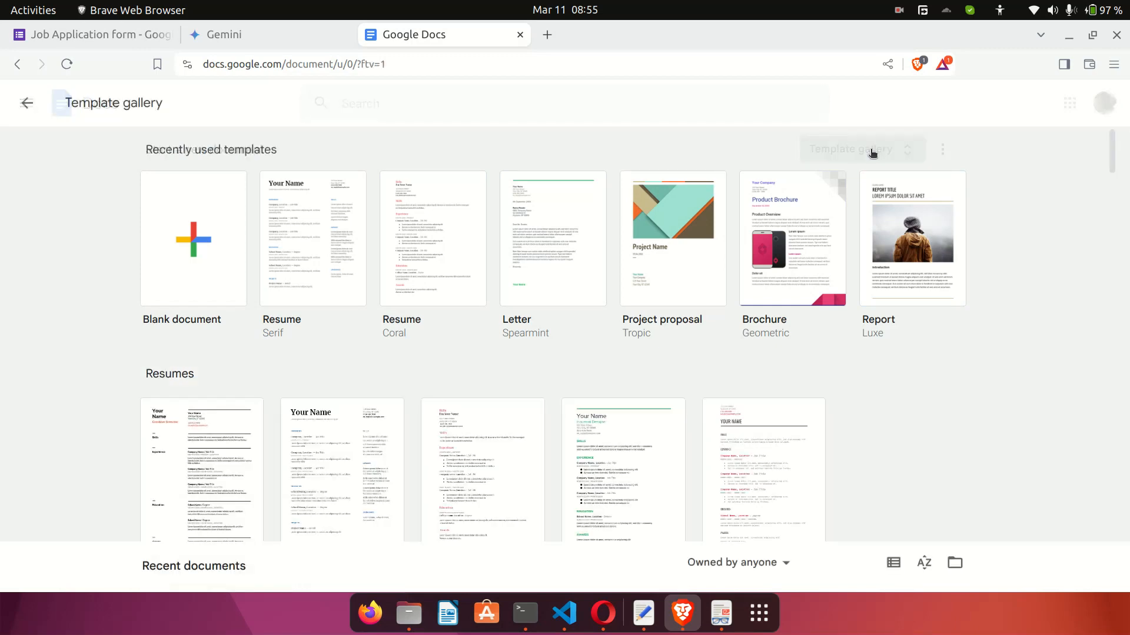
scroll(856, 435, "down", 10)
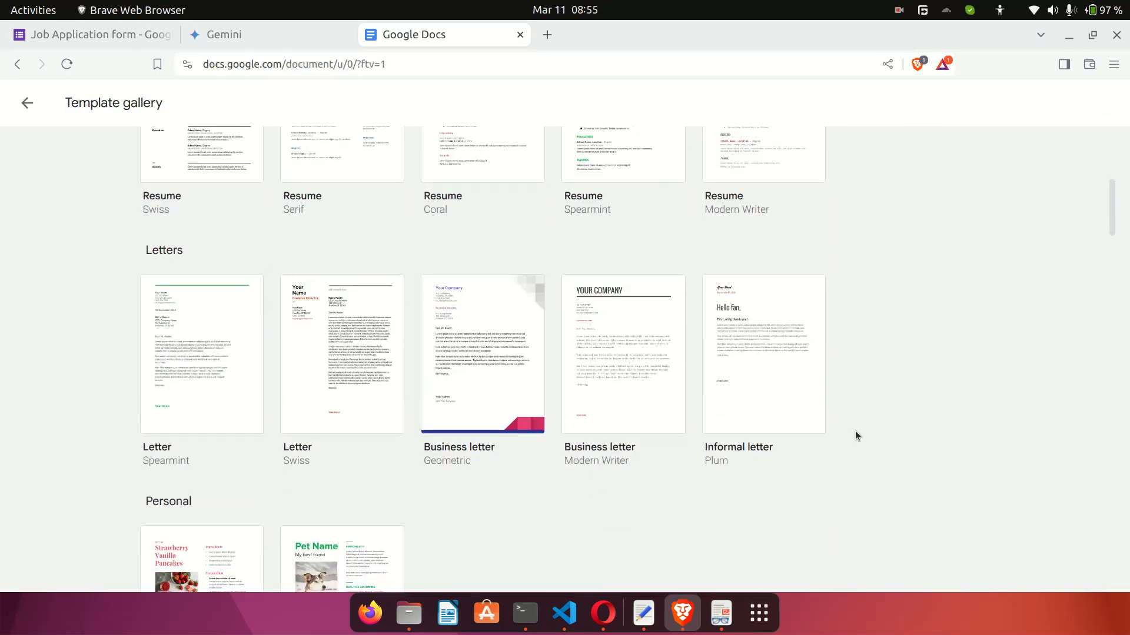
scroll(856, 435, "down", 12)
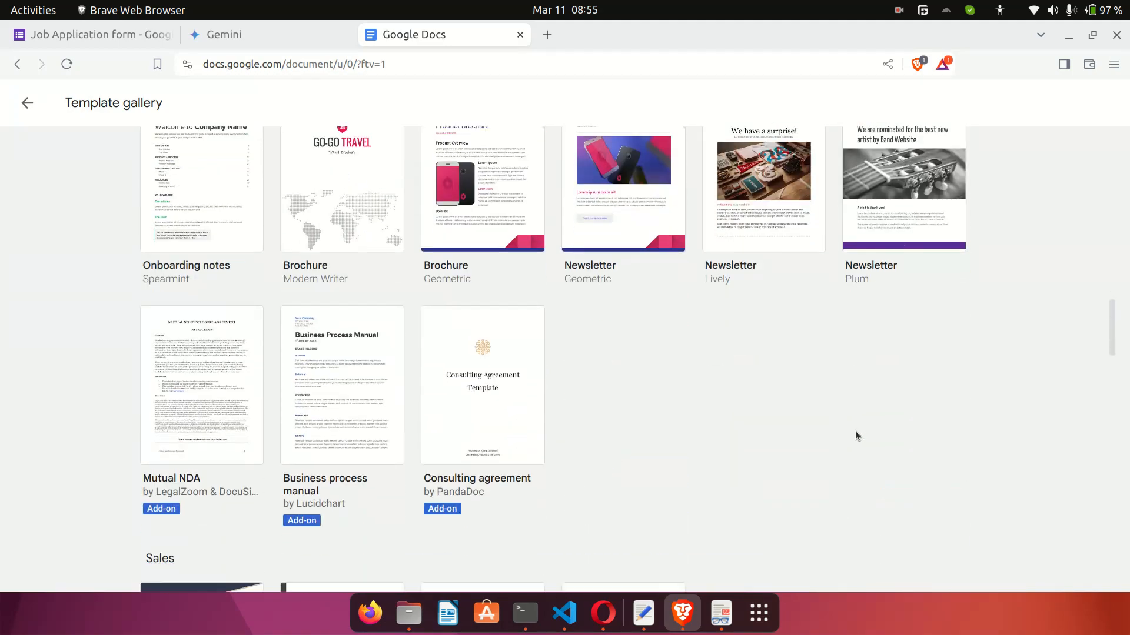
scroll(856, 435, "down", 7)
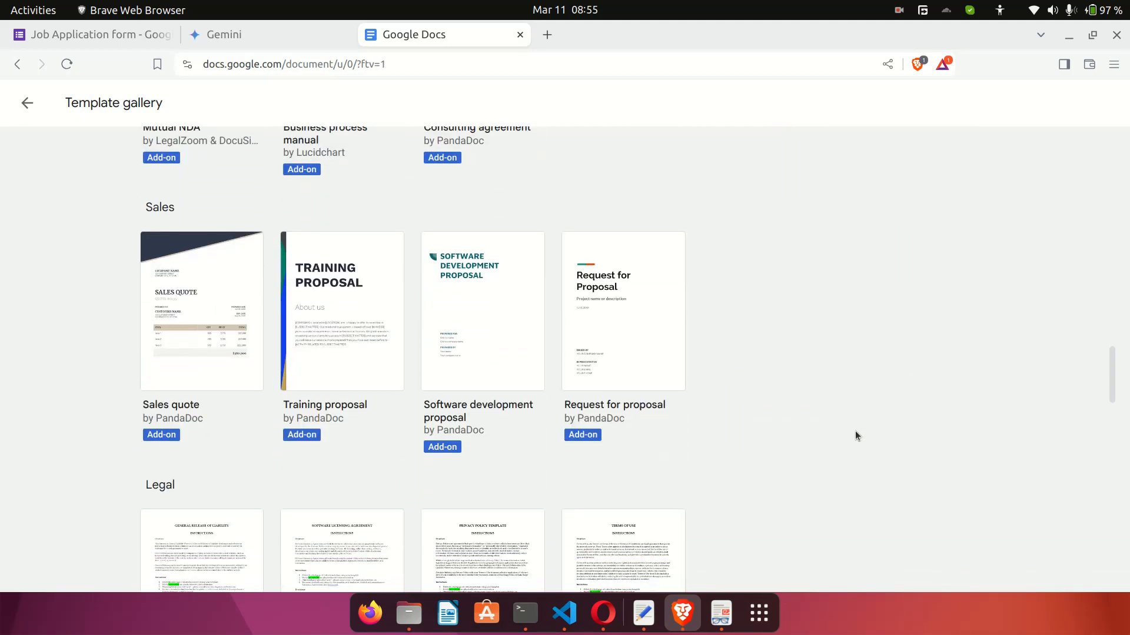
scroll(856, 436, "up", 12)
scroll(856, 436, "up", 15)
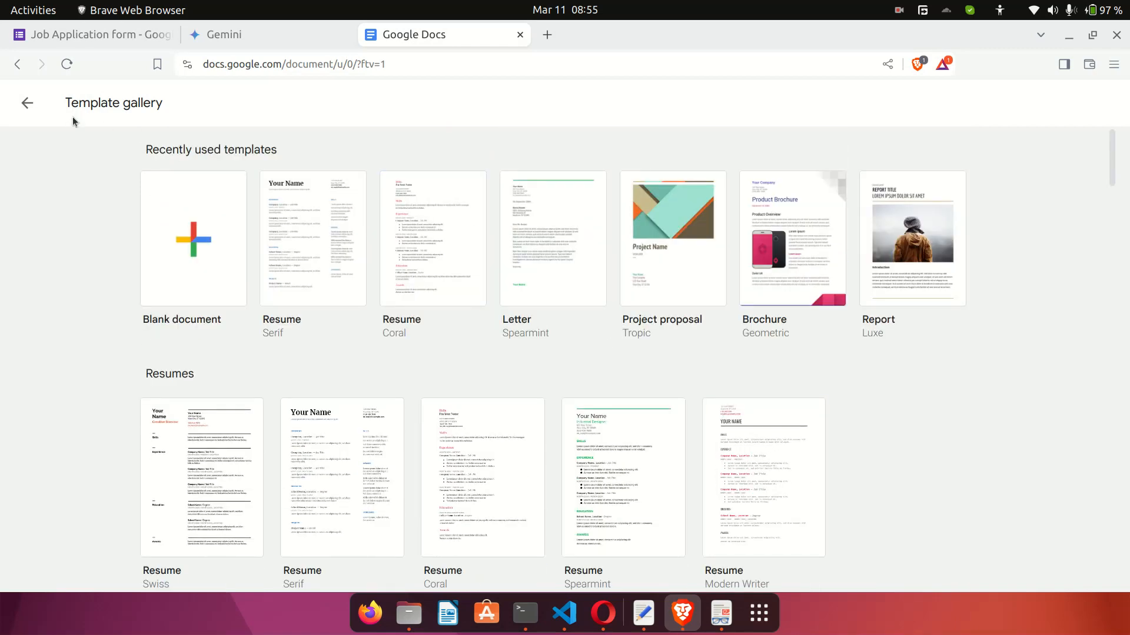
left_click(27, 104)
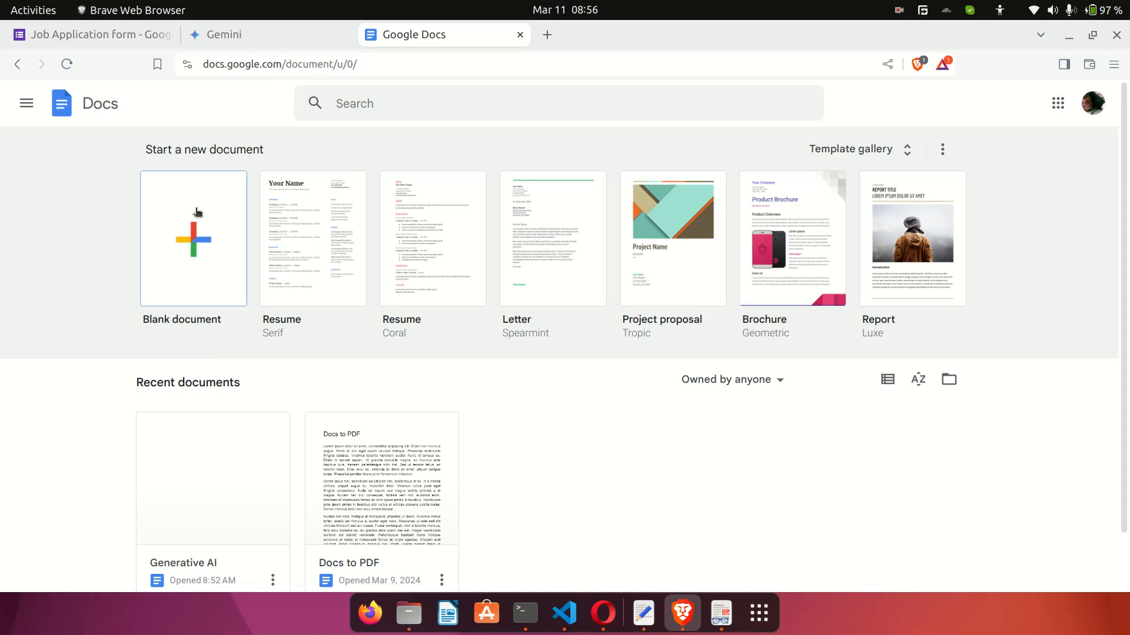
Create a blank document and title it "Generative AI".
left_click(205, 243)
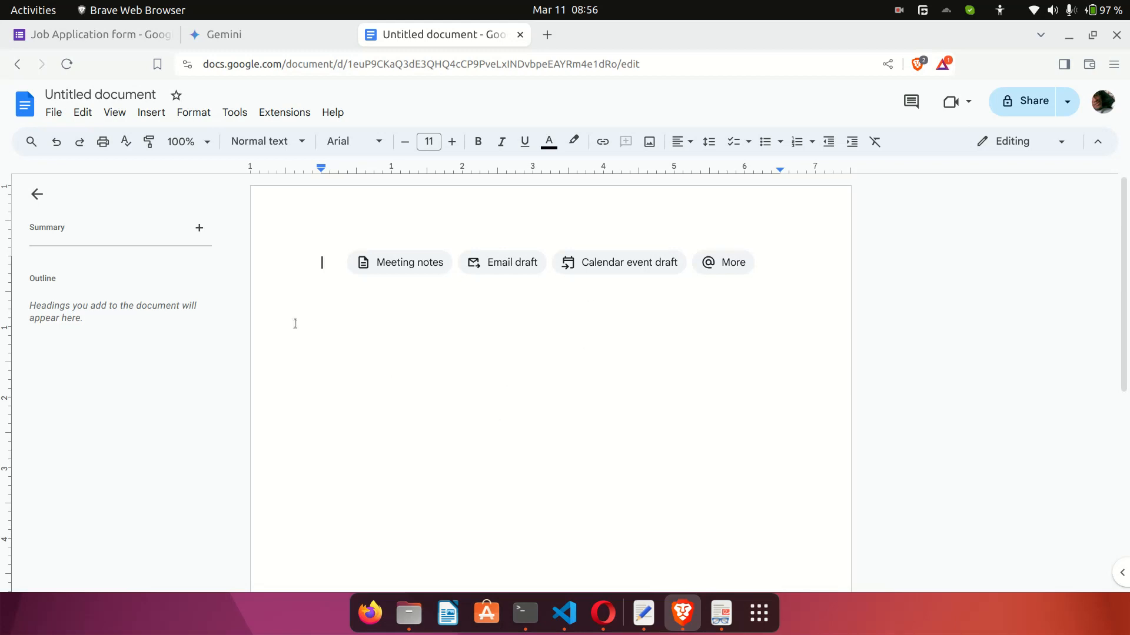
left_click(117, 94)
type("G")
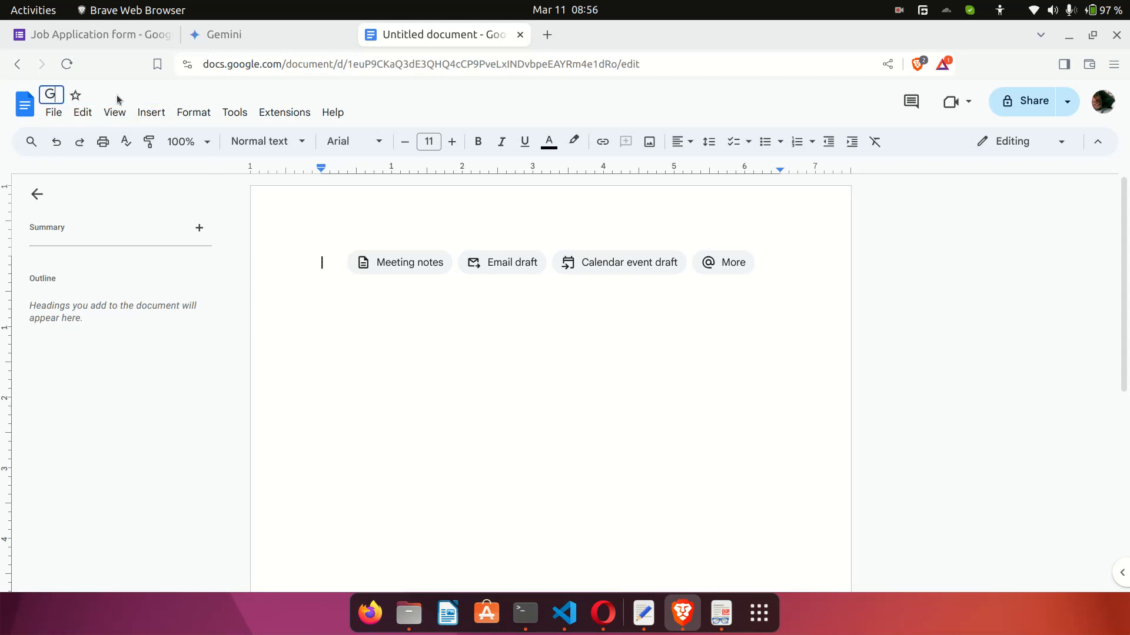
type("enerative AI")
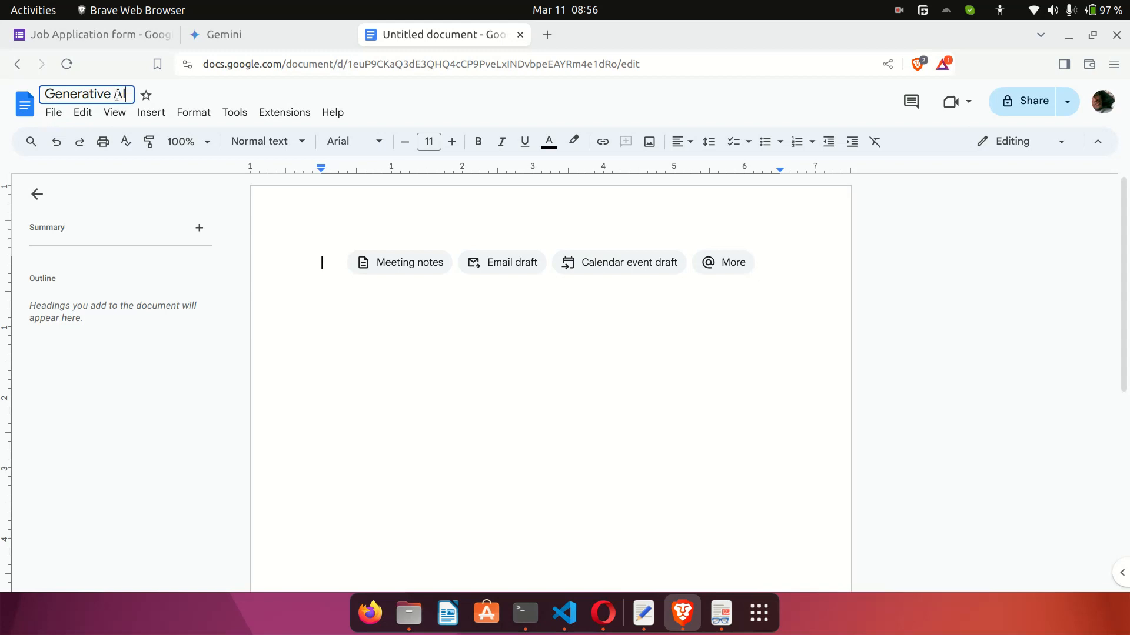
key("Return")
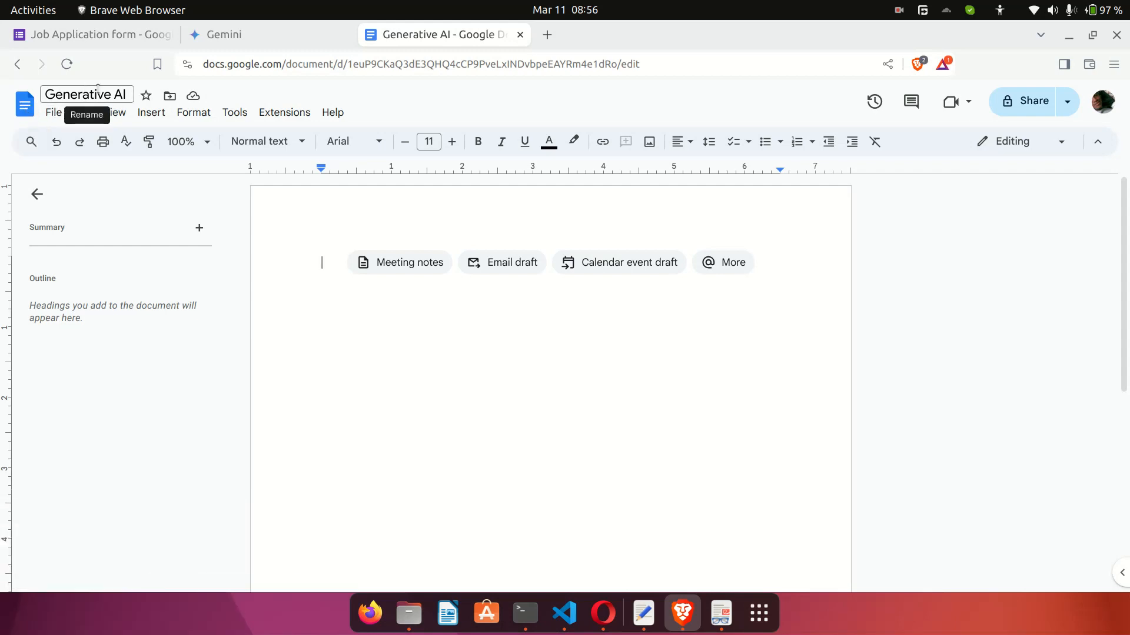
Extend the document's title to "Generative AI - 2".
left_click(129, 96)
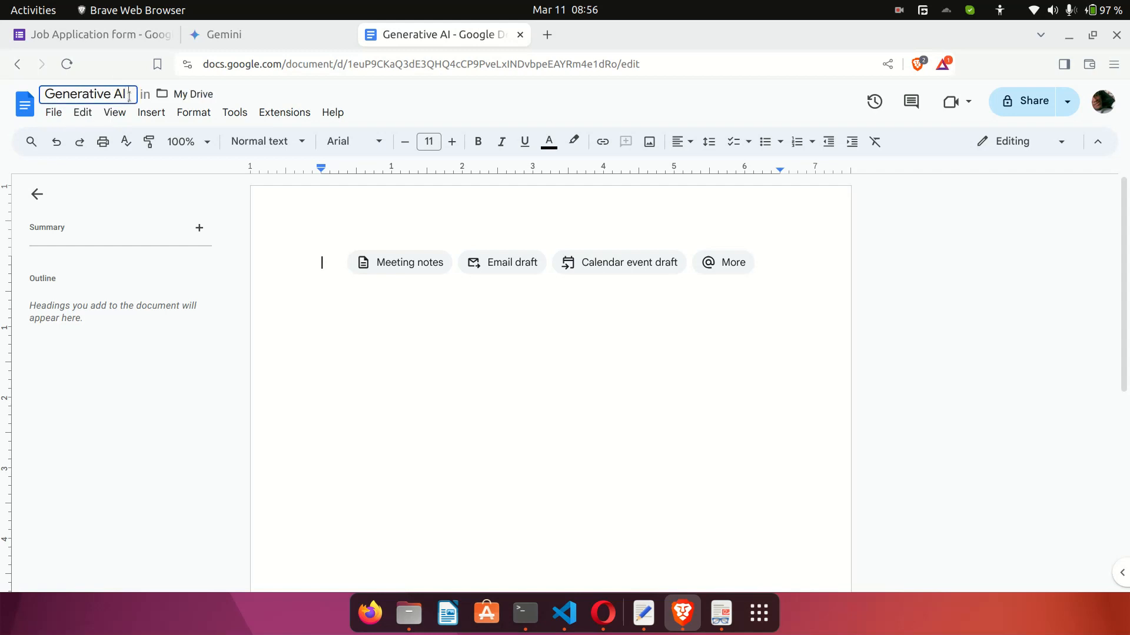
type("- 2")
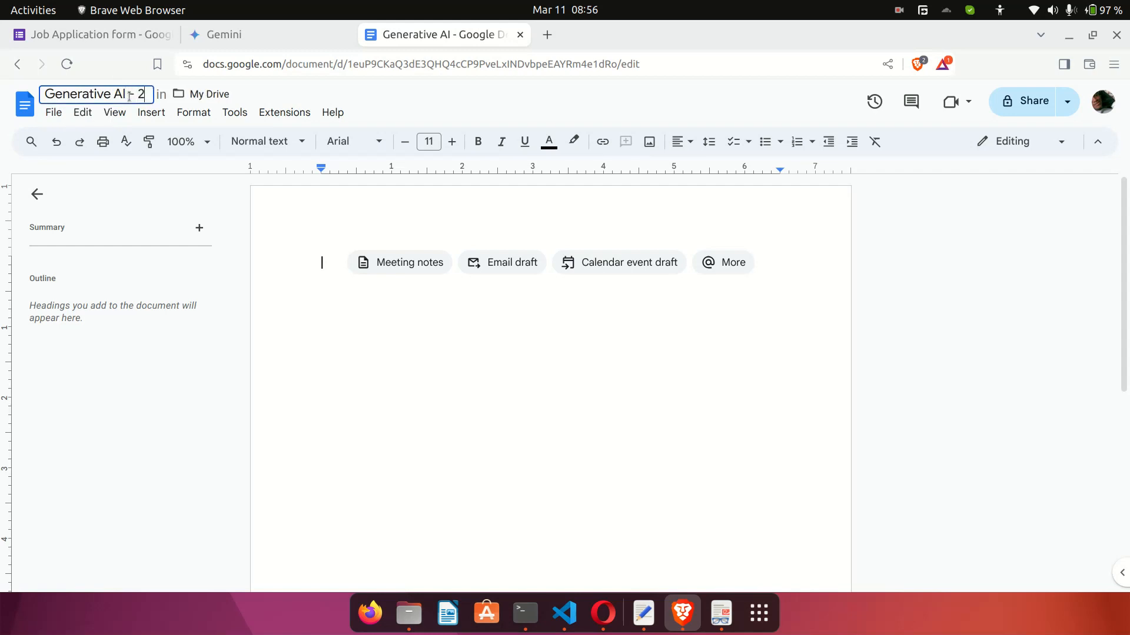
key("Return")
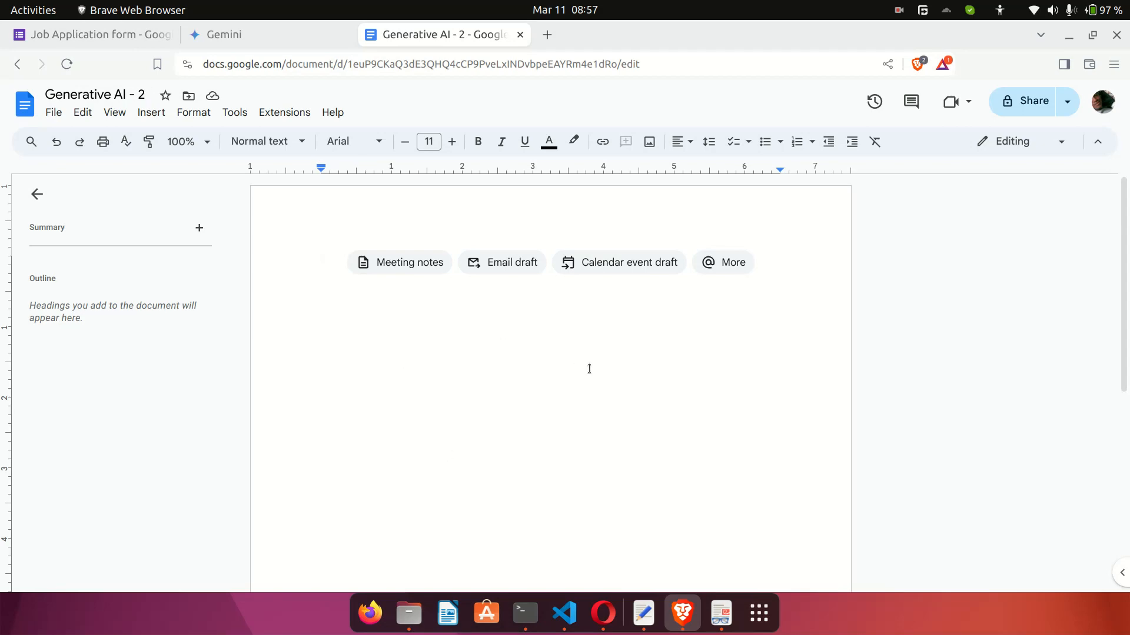
Switch to Gemini and copy its whole five-paragraph response on generative AI.
left_click(285, 38)
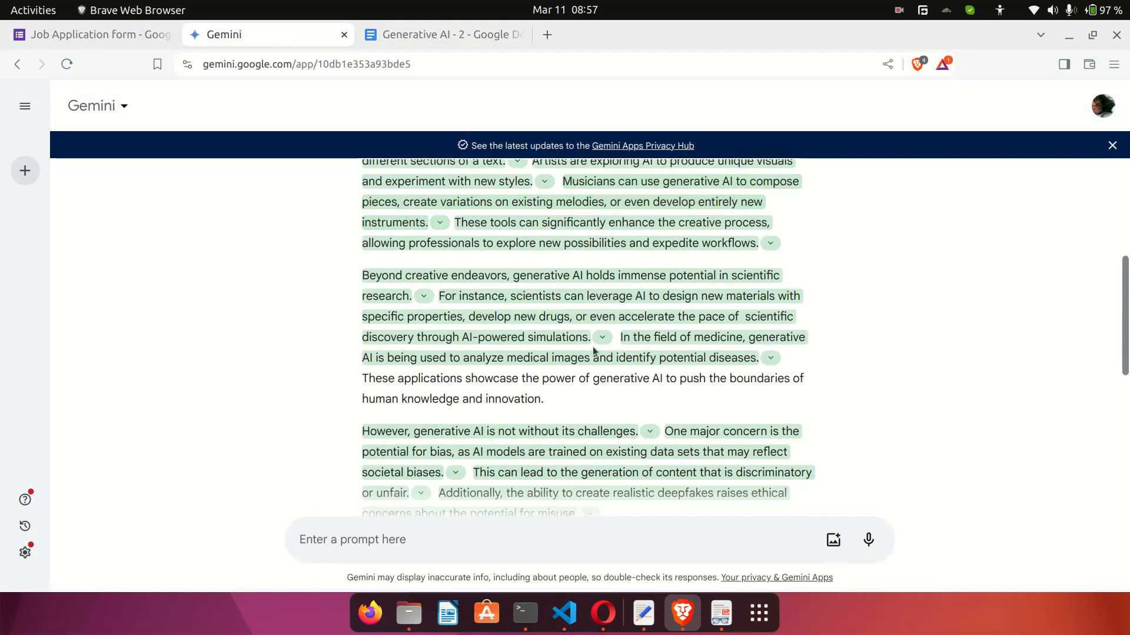
scroll(877, 364, "up", 5)
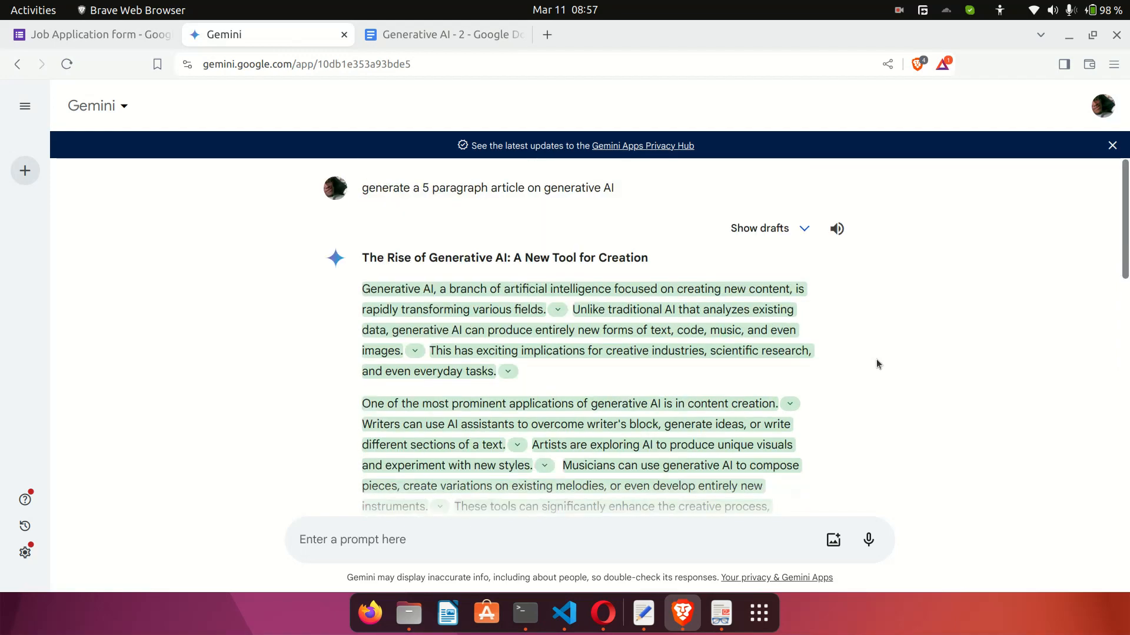
scroll(877, 364, "down", 12)
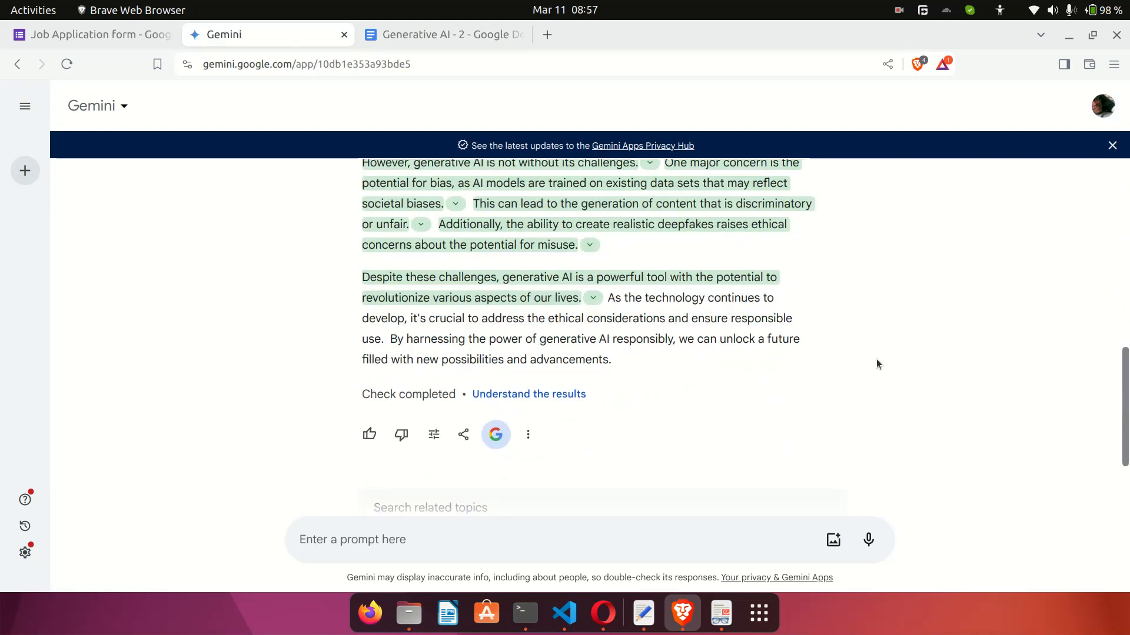
left_click(528, 292)
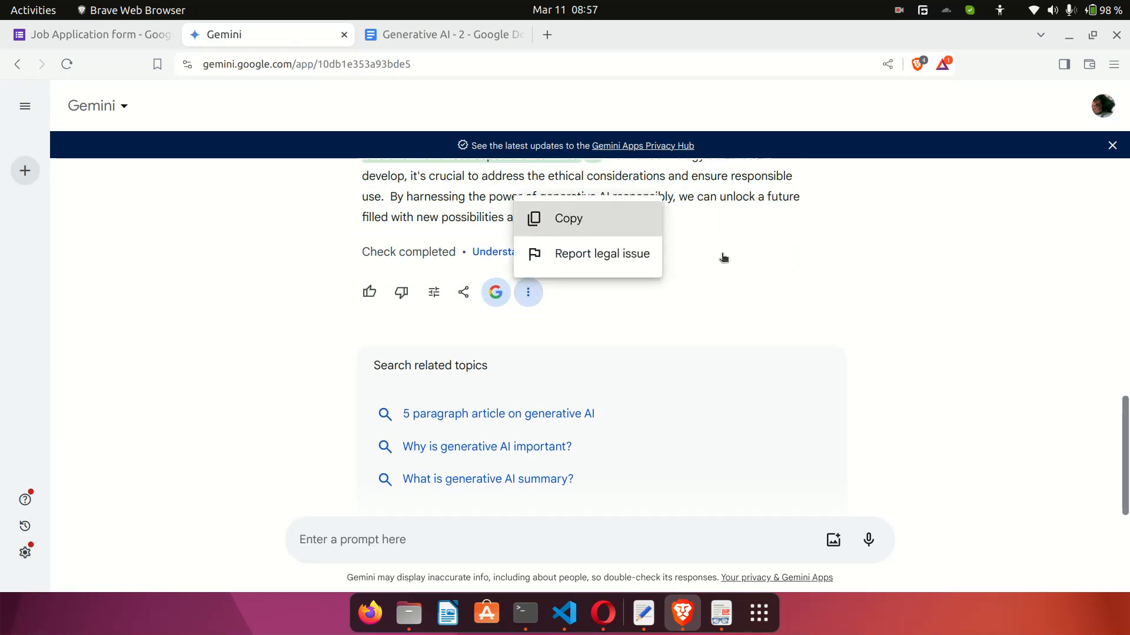
left_click(608, 220)
scroll(608, 220, "up", 5)
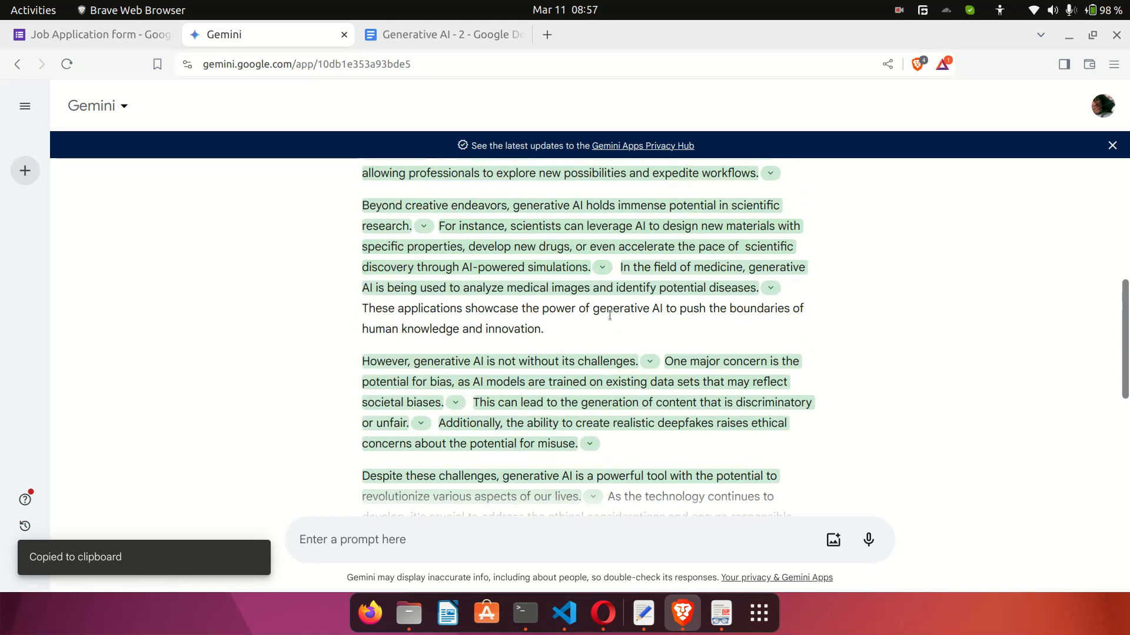
scroll(612, 319, "up", 5)
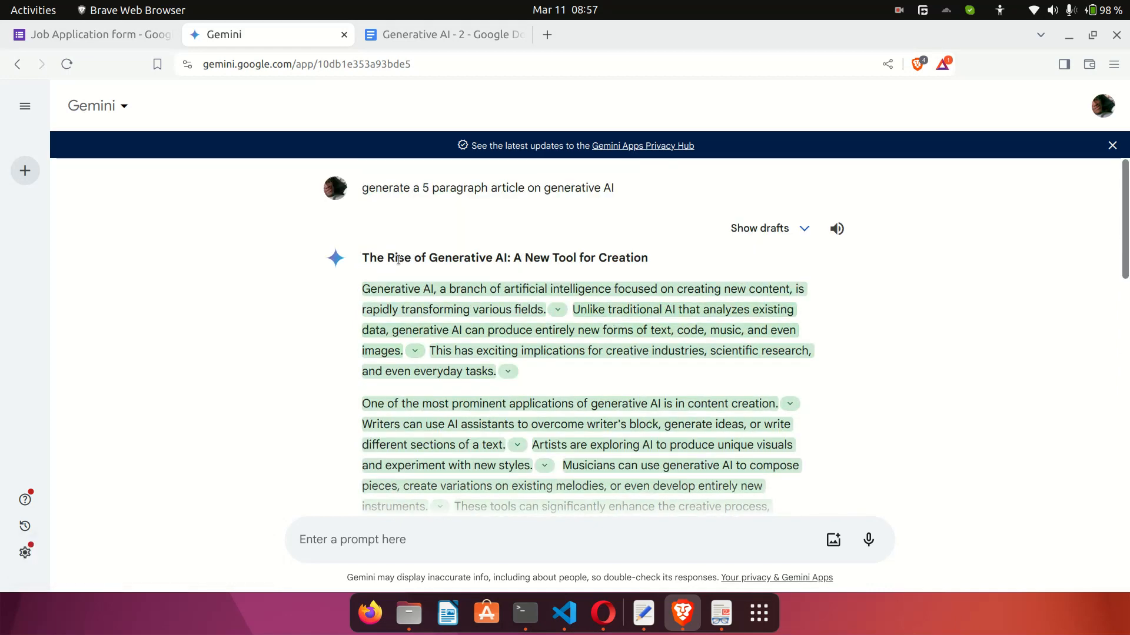
Paste the copied article into the blank "Generative AI - 2" document in Google Docs.
left_click(424, 34)
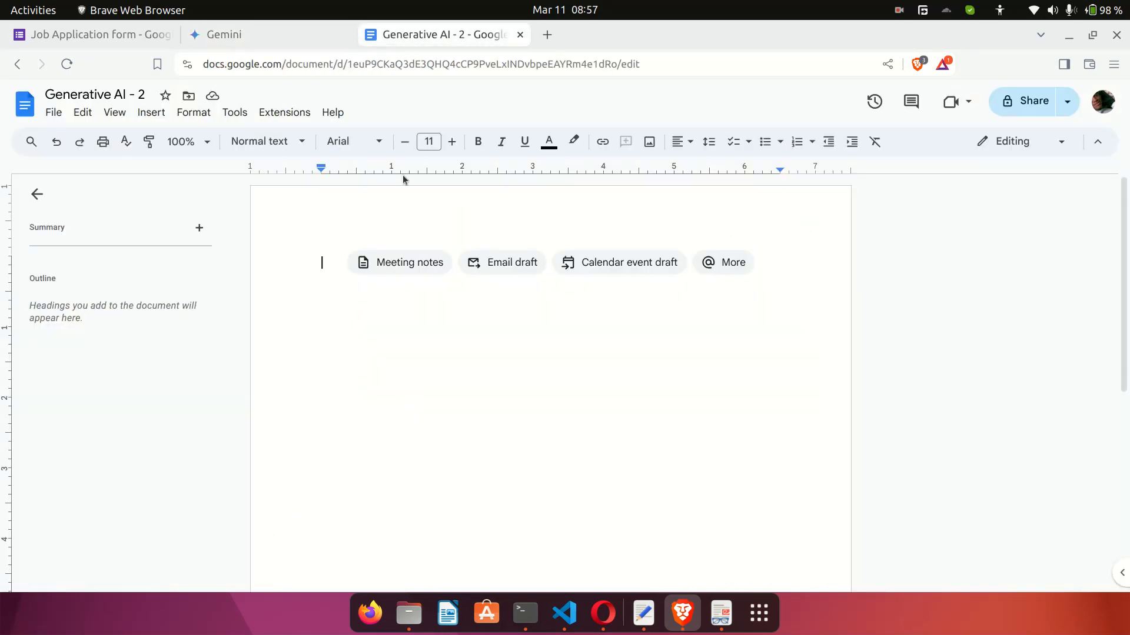
key("ctrl+v")
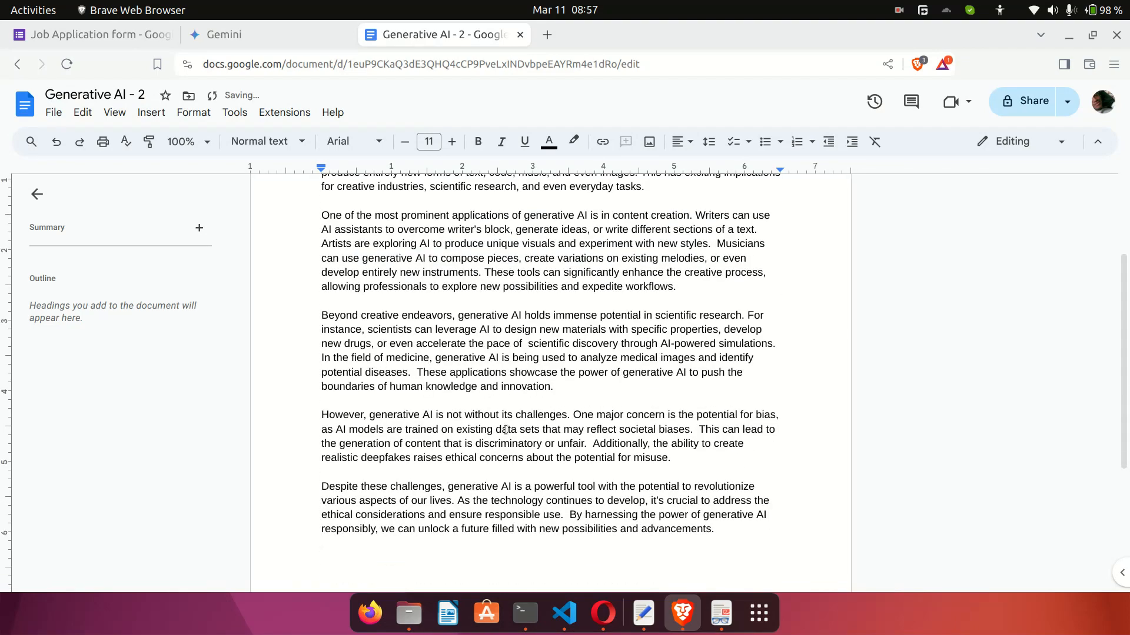
scroll(505, 430, "up", 3)
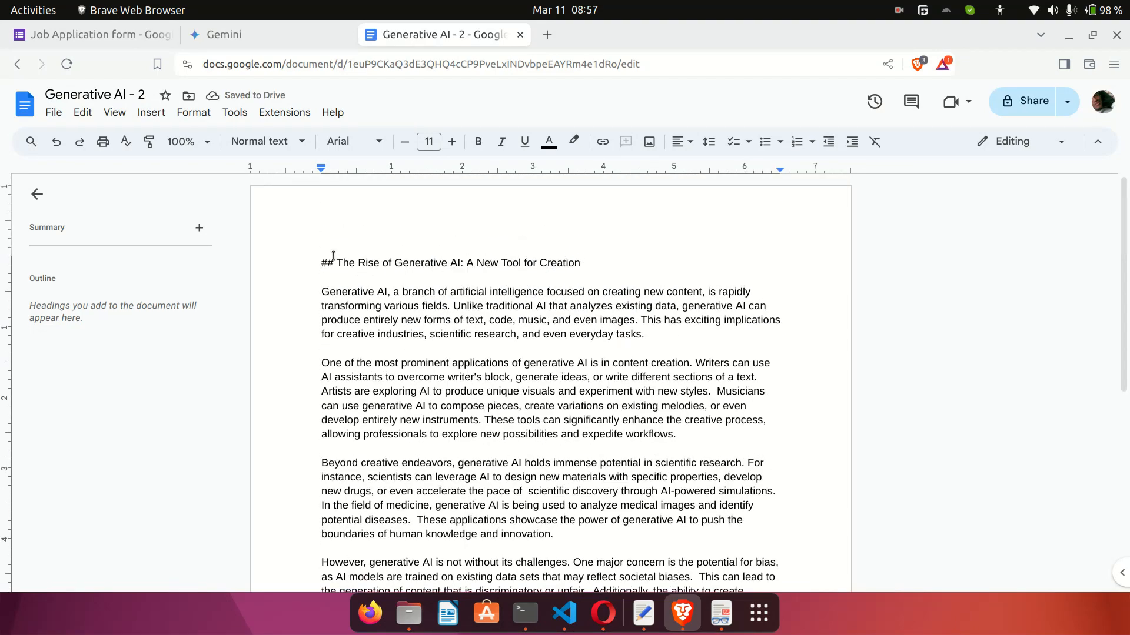
Delete the "## " characters in front of the heading "The Rise of Generative AI: A New Tool for Creation".
left_click(337, 263)
key("BackSpace")
key("BackSpace")
key("BackSpace")
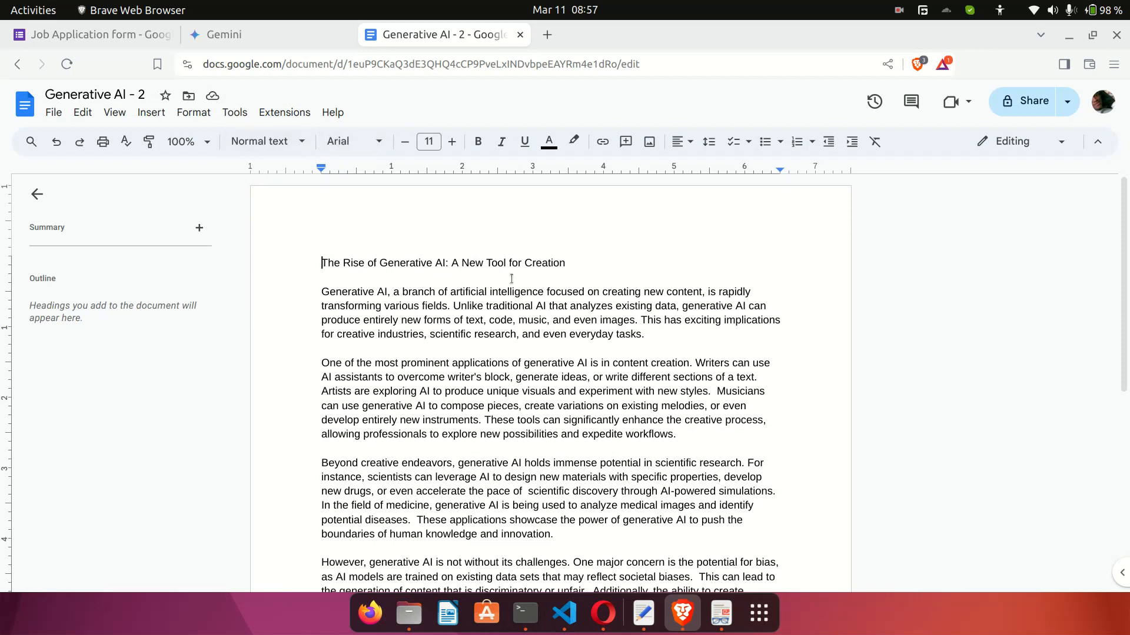
Examine the paragraph style, font, font size, text colour and highlight colour options available for formatting the document.
left_click(273, 141)
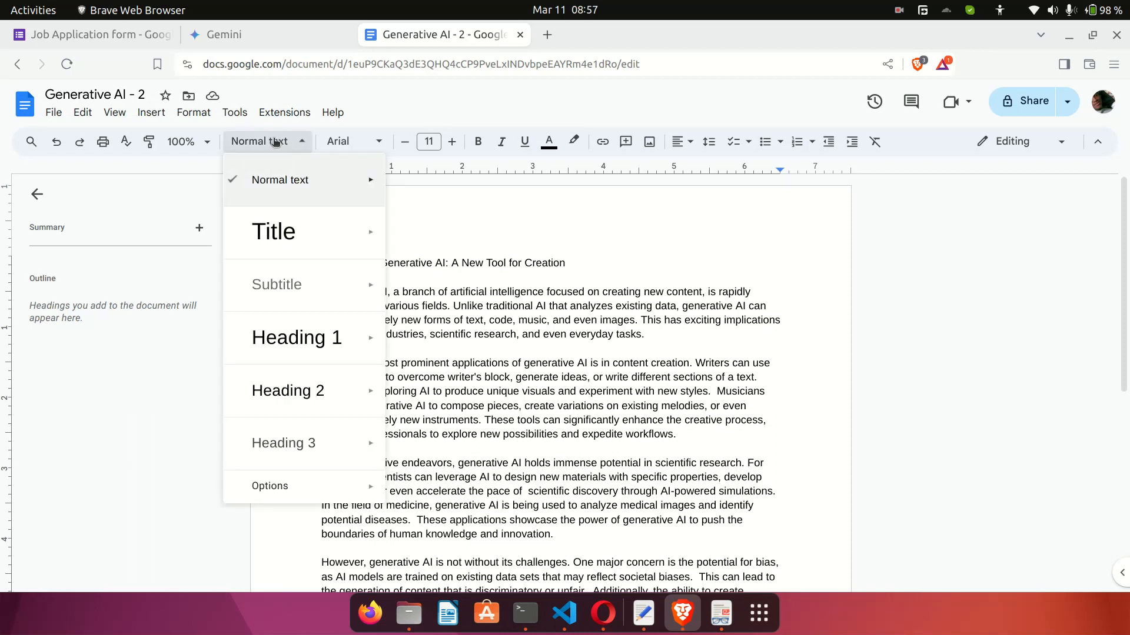
mouse_move(268, 247)
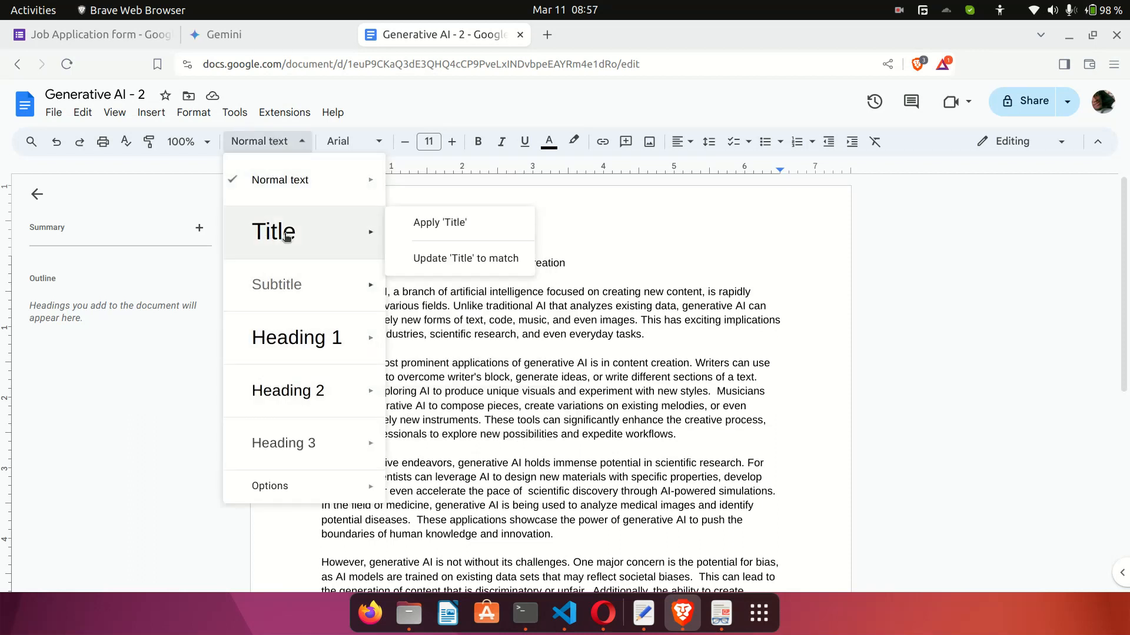
mouse_move(341, 164)
left_click(347, 141)
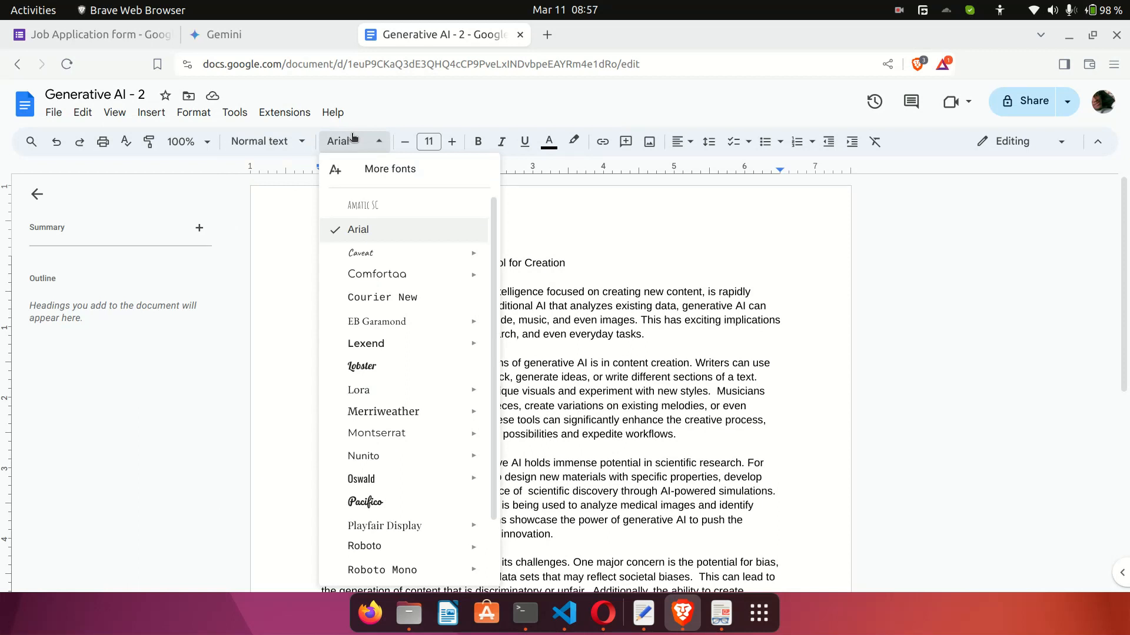
left_click(452, 141)
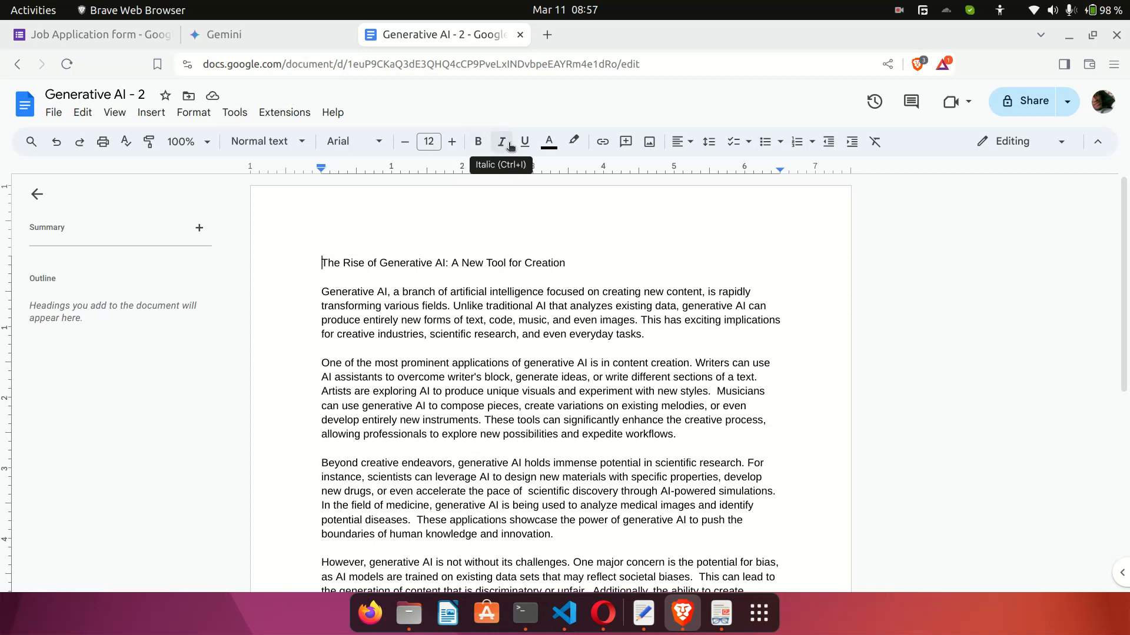
left_click(552, 143)
left_click(552, 142)
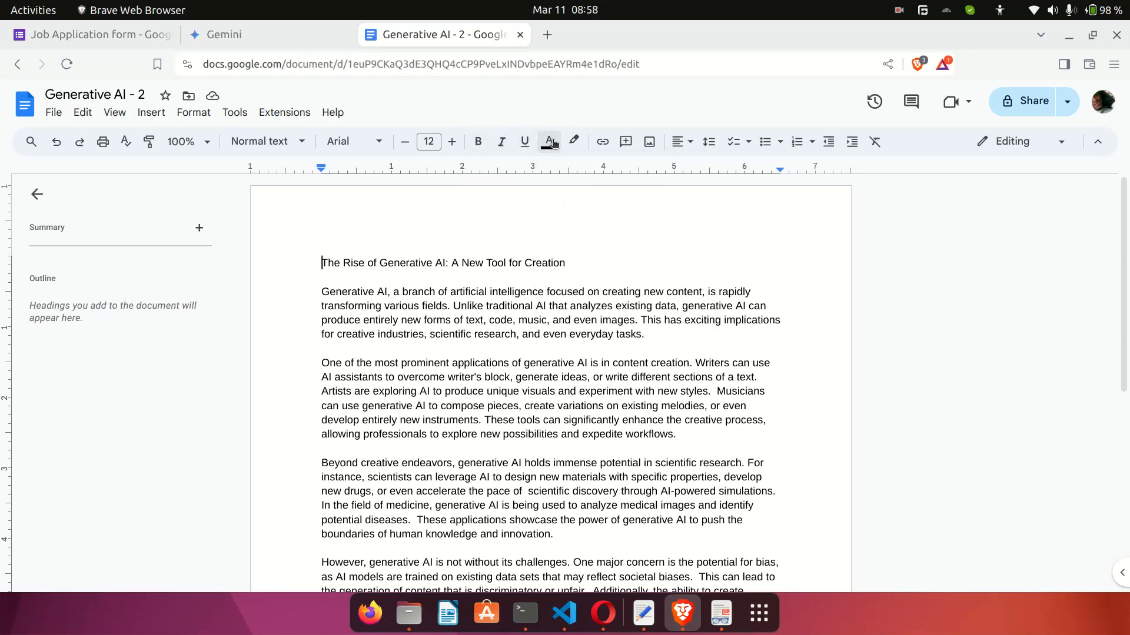
left_click(574, 143)
left_click(574, 143)
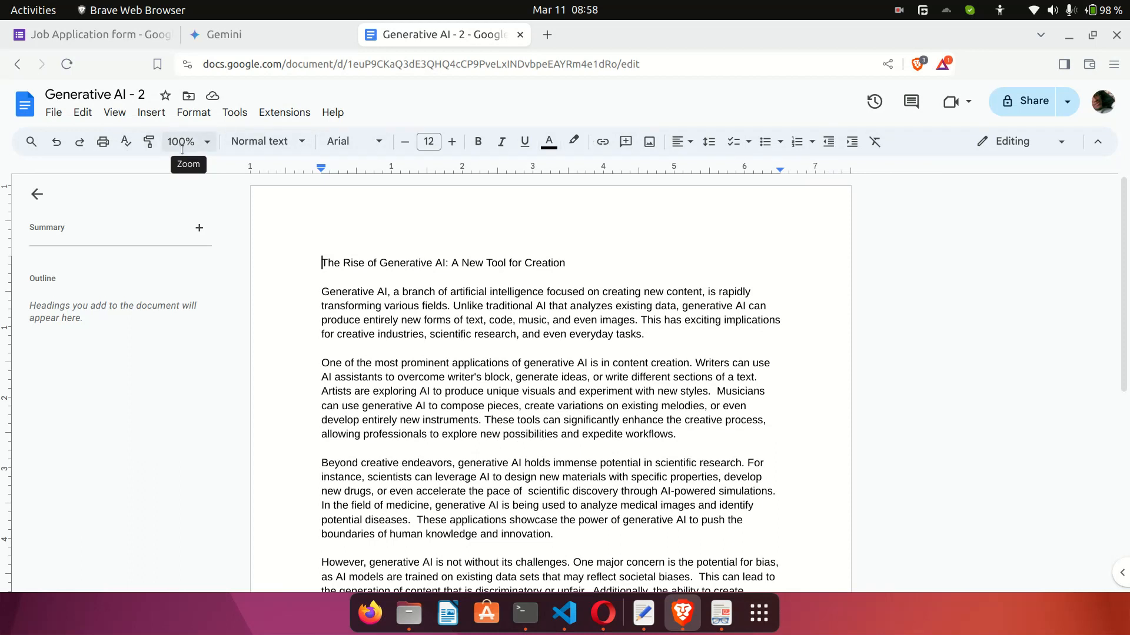
Apply the Heading 1 style to the title line "The Rise of Generative AI: A New Tool for Creation".
triple_click(431, 263)
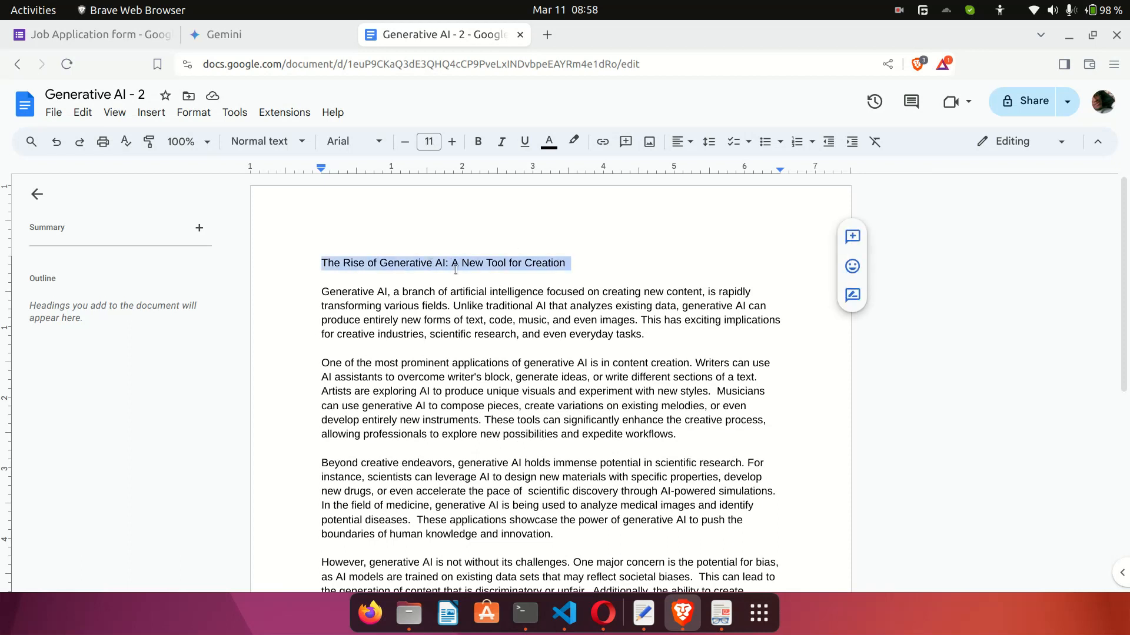
left_click(296, 149)
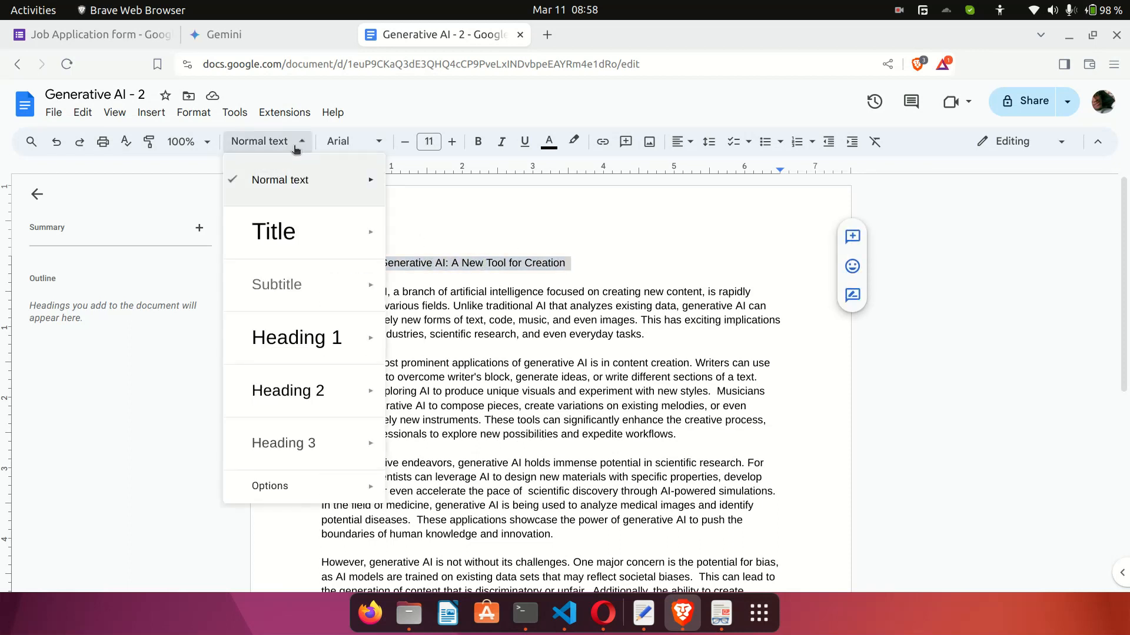
mouse_move(285, 348)
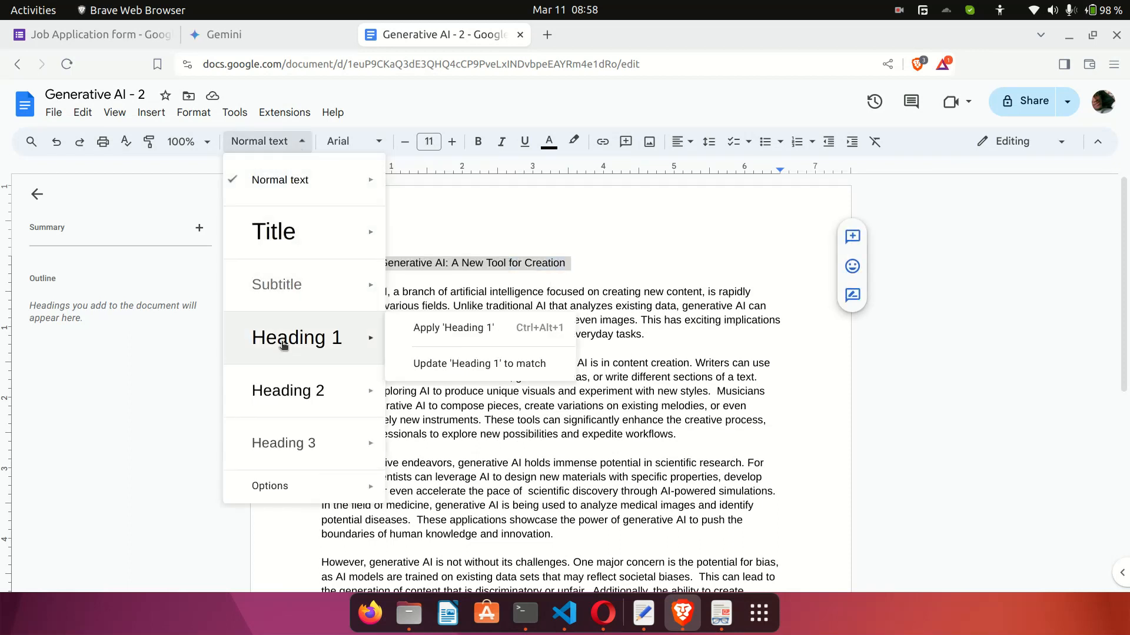
left_click(282, 344)
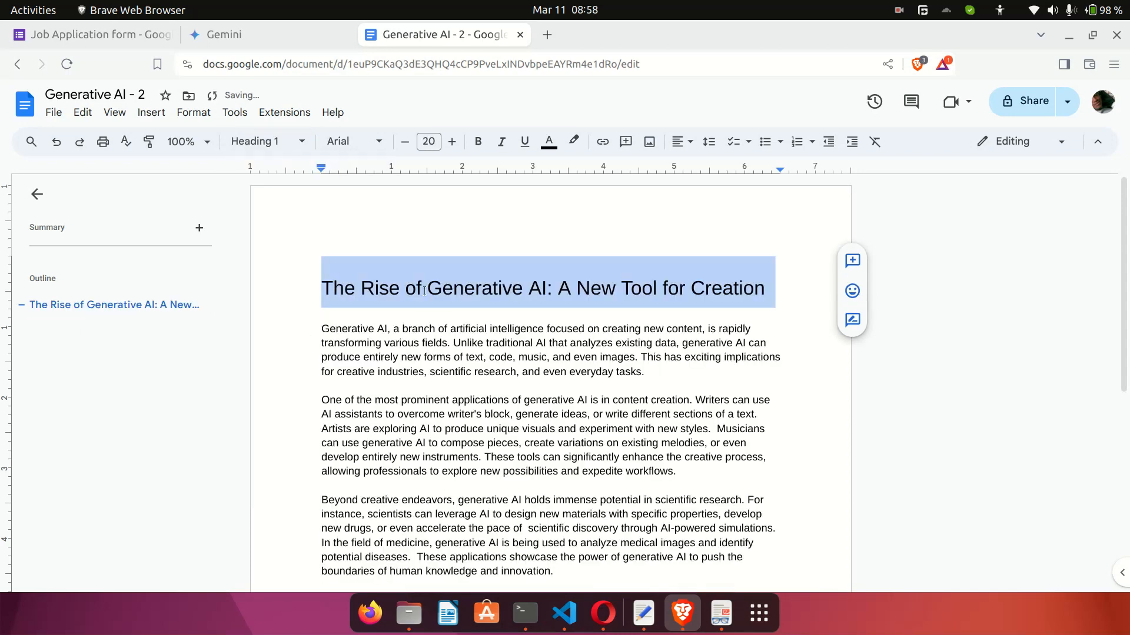
left_click(401, 289)
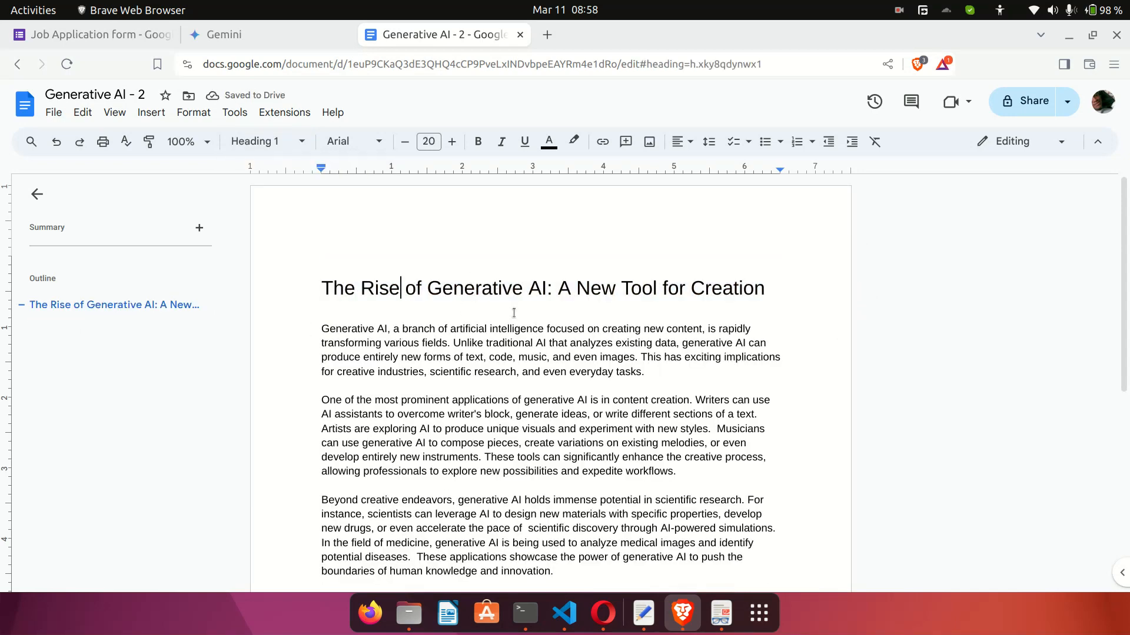
Set the font size of all body paragraphs below the heading to 14.
left_click_drag(320, 329, 541, 557)
scroll(541, 558, "down", 6)
scroll(541, 557, "up", 6)
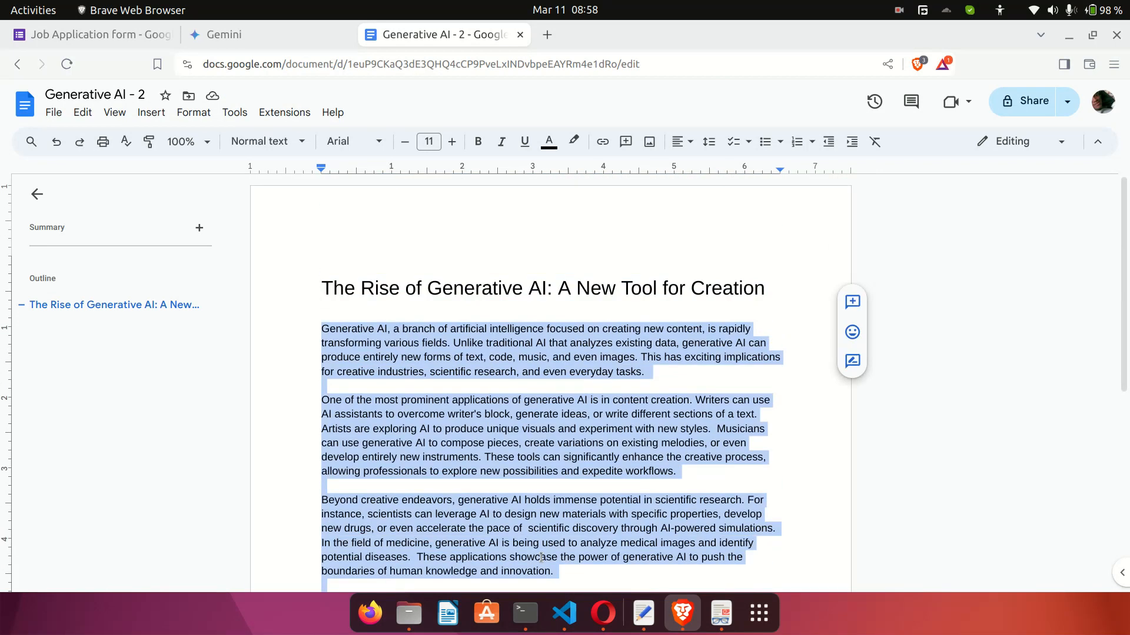
left_click(451, 142)
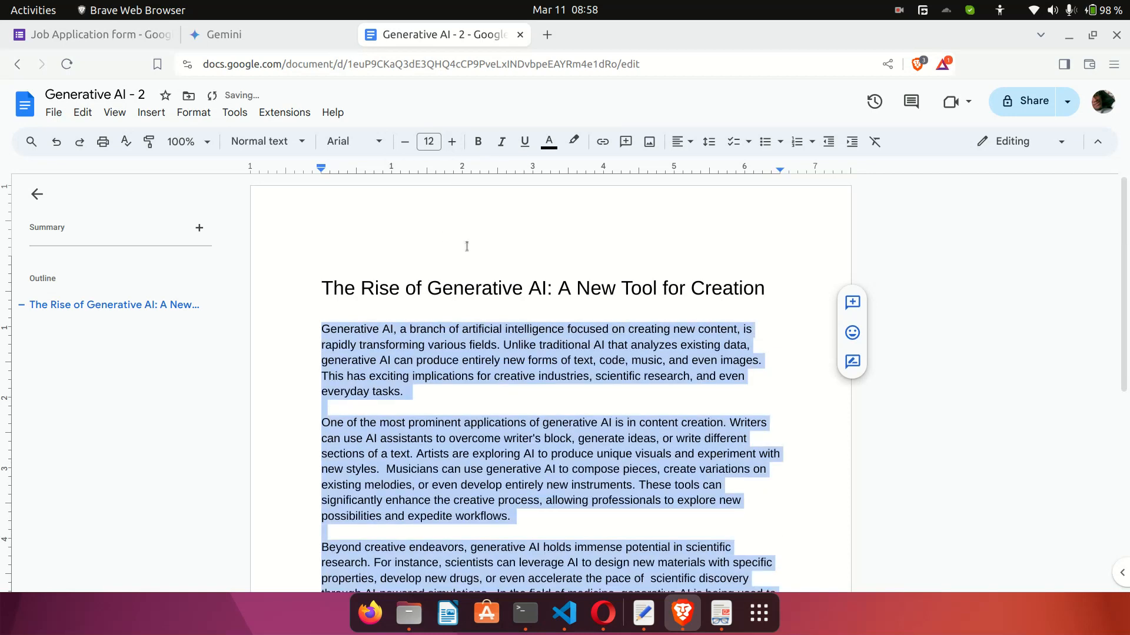
left_click(454, 144)
left_click(471, 369)
Split the third body paragraph before "In the field of medicine", leaving a blank line between the two parts.
scroll(471, 371, "down", 6)
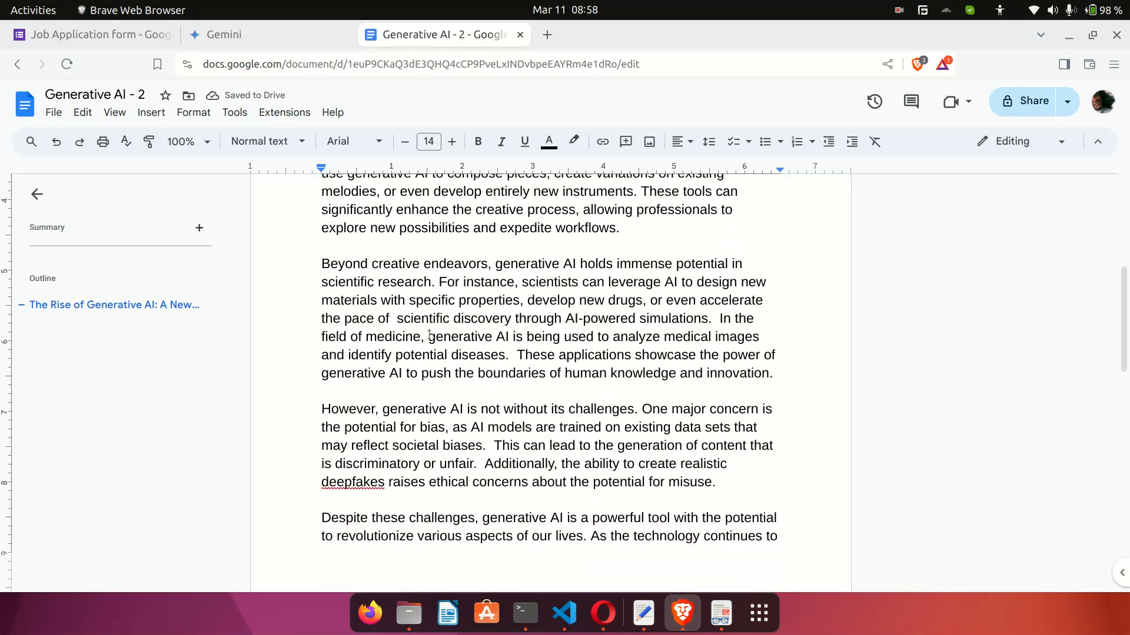
left_click(721, 318)
key("Return")
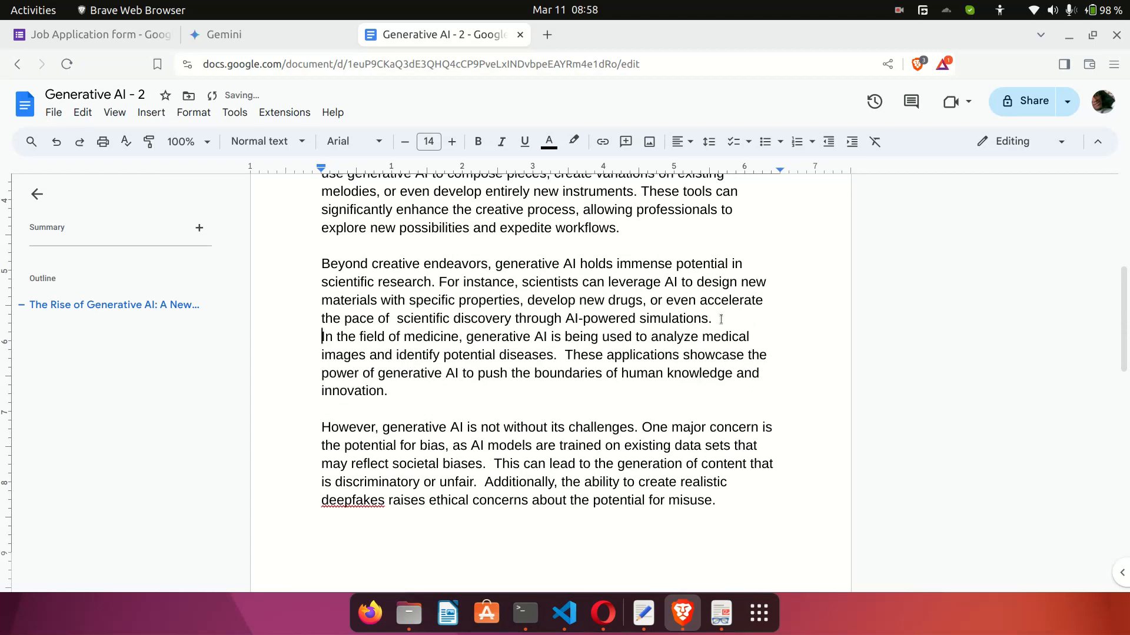
key("Return")
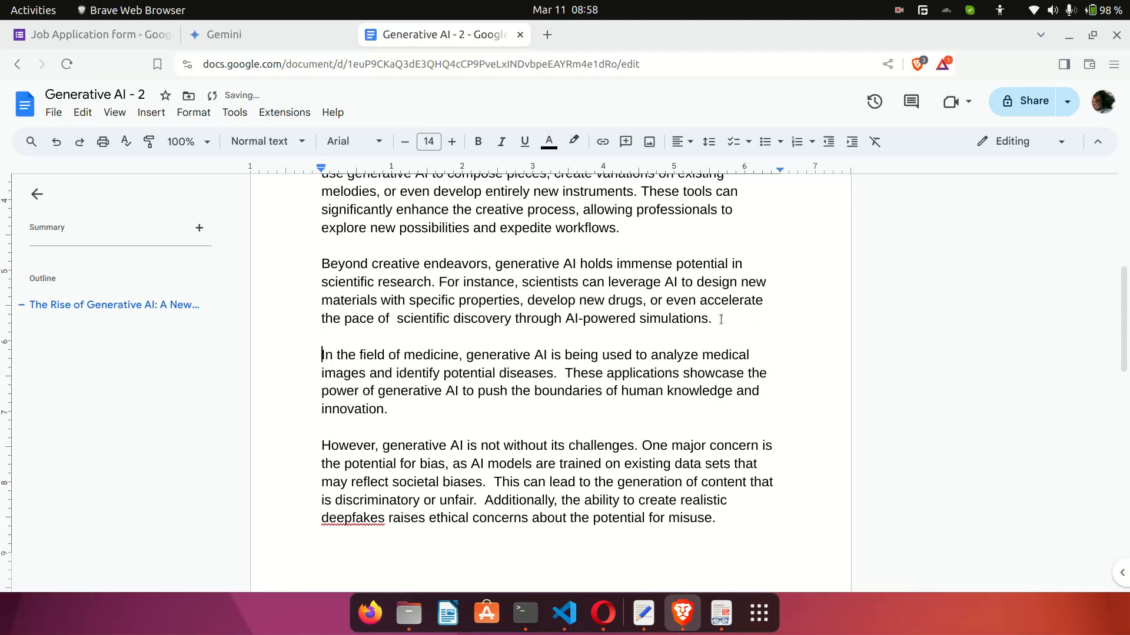
scroll(720, 318, "down", 1)
scroll(720, 319, "up", 7)
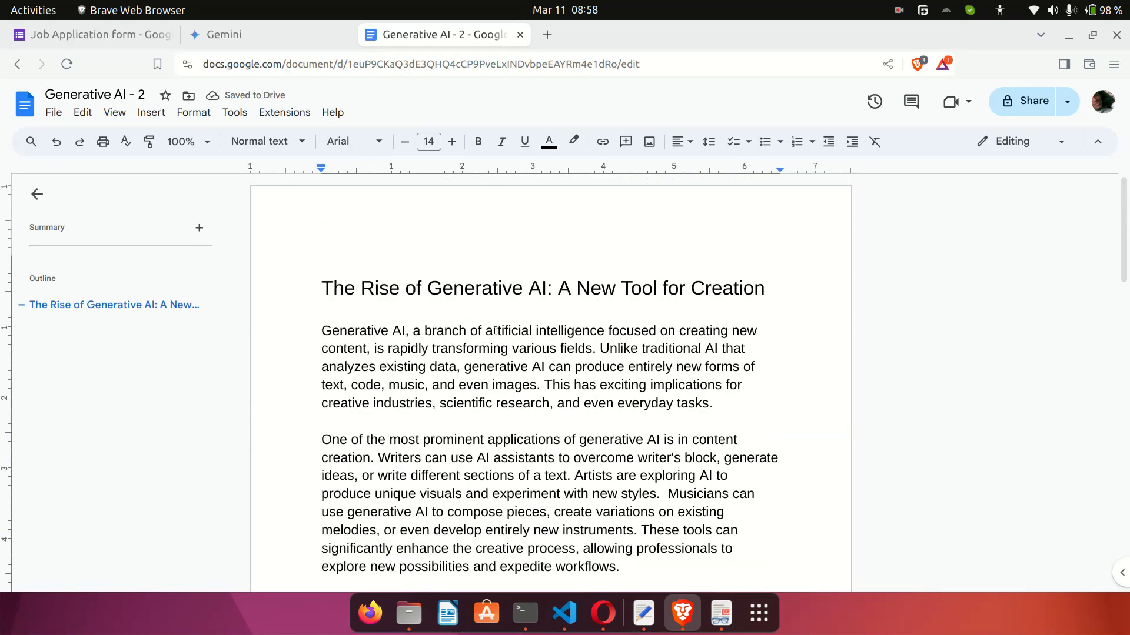
In the first body paragraph, bold the word "branch" and make the opening "Generative AI" italic and underlined.
double_click(446, 332)
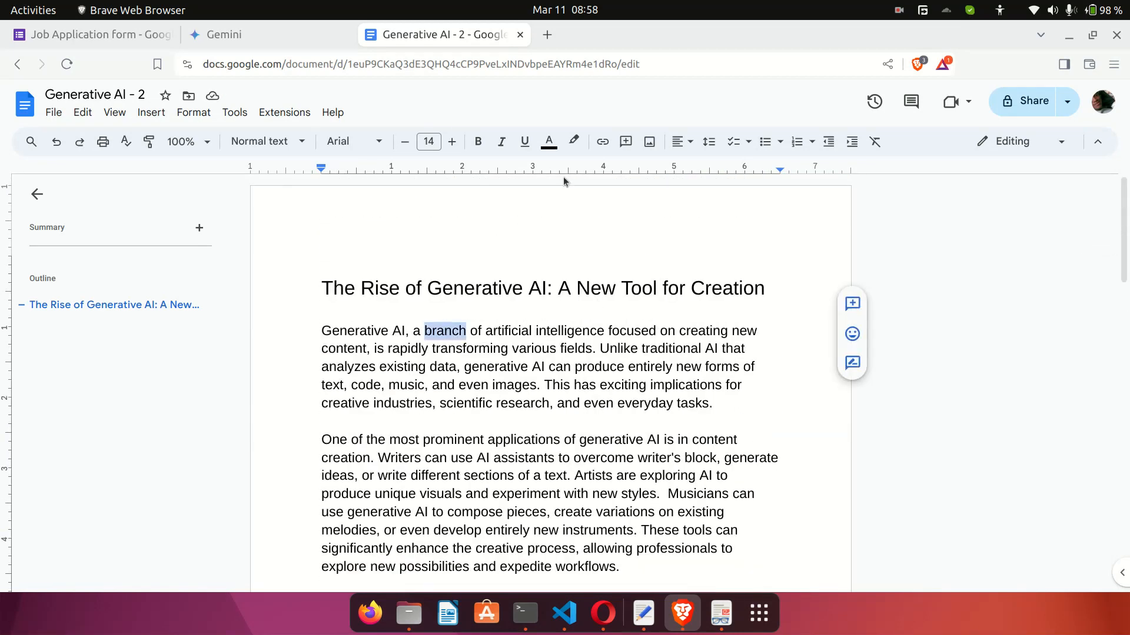
left_click(478, 142)
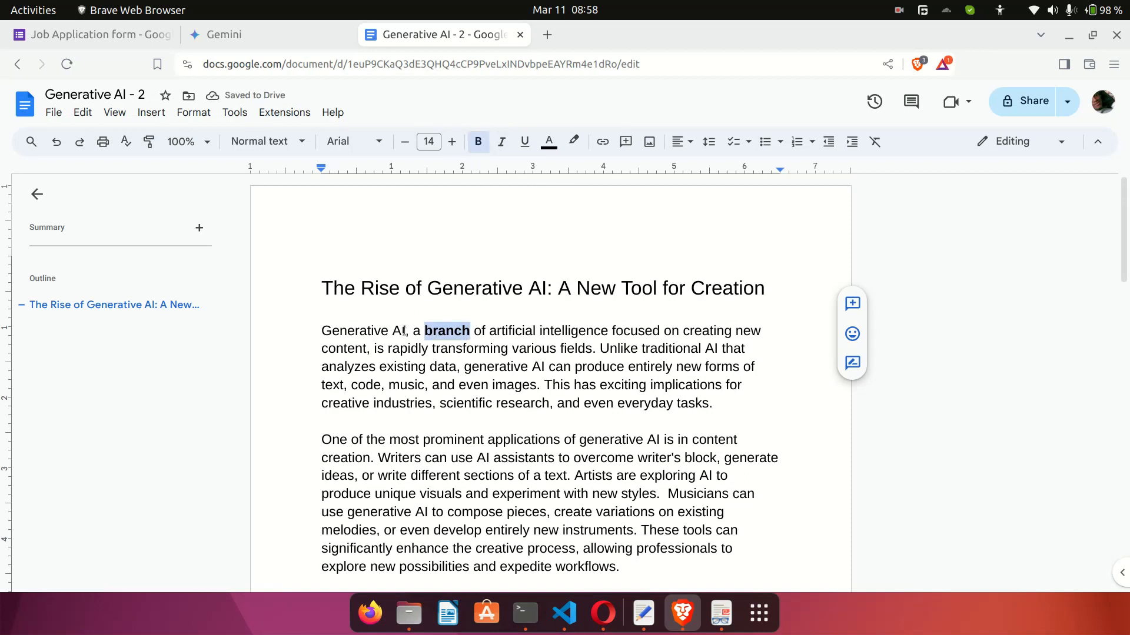
left_click_drag(405, 332, 321, 331)
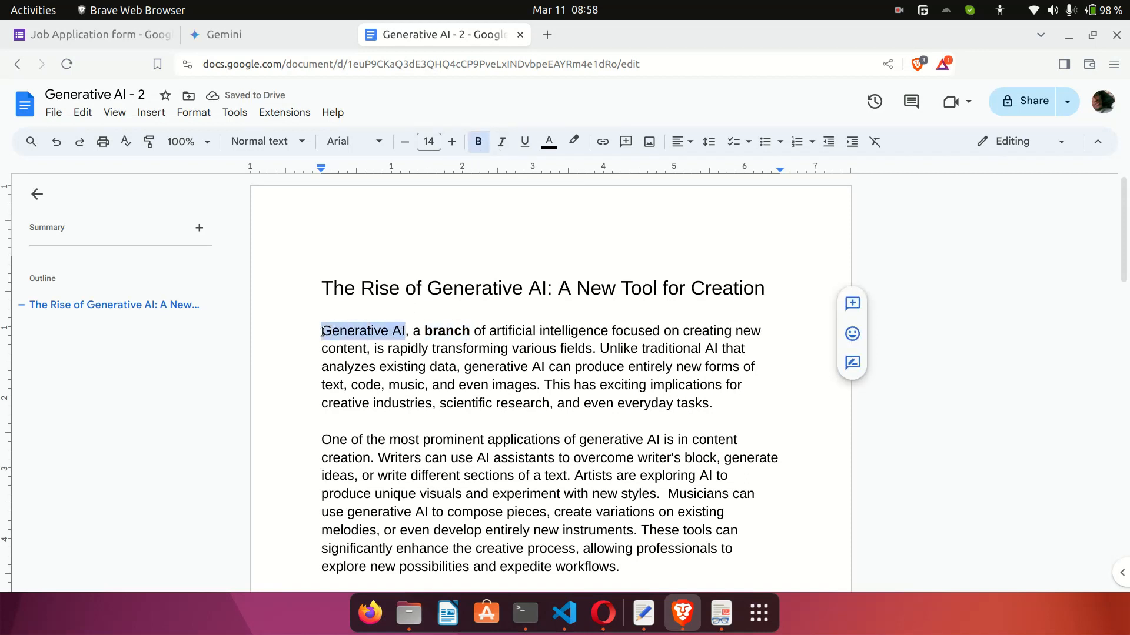
left_click(502, 142)
left_click(525, 142)
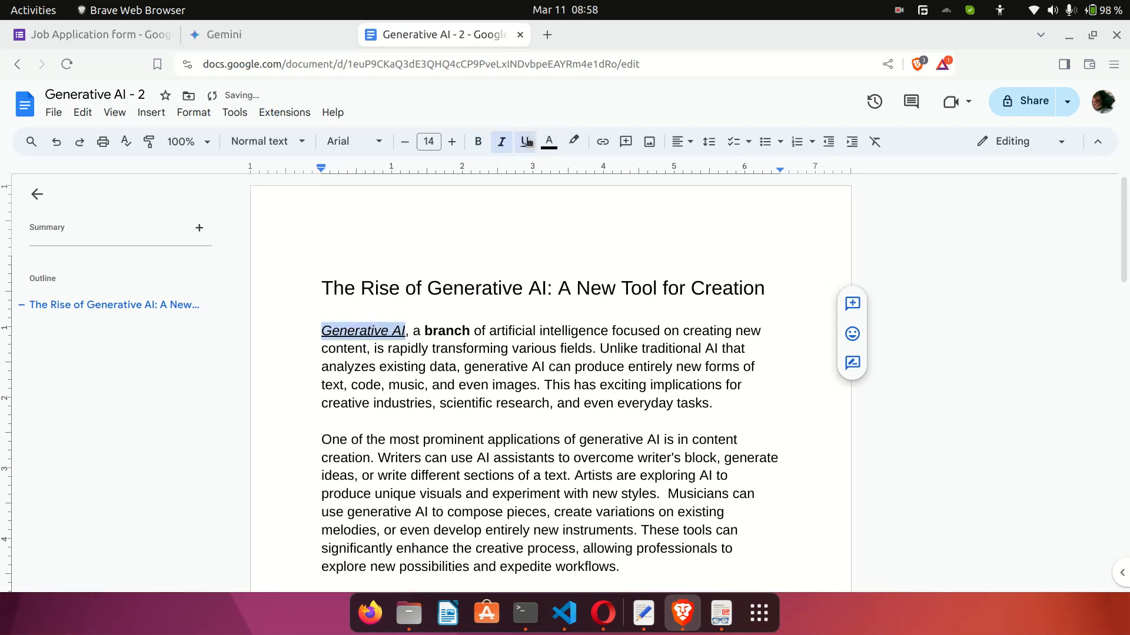
left_click(487, 332)
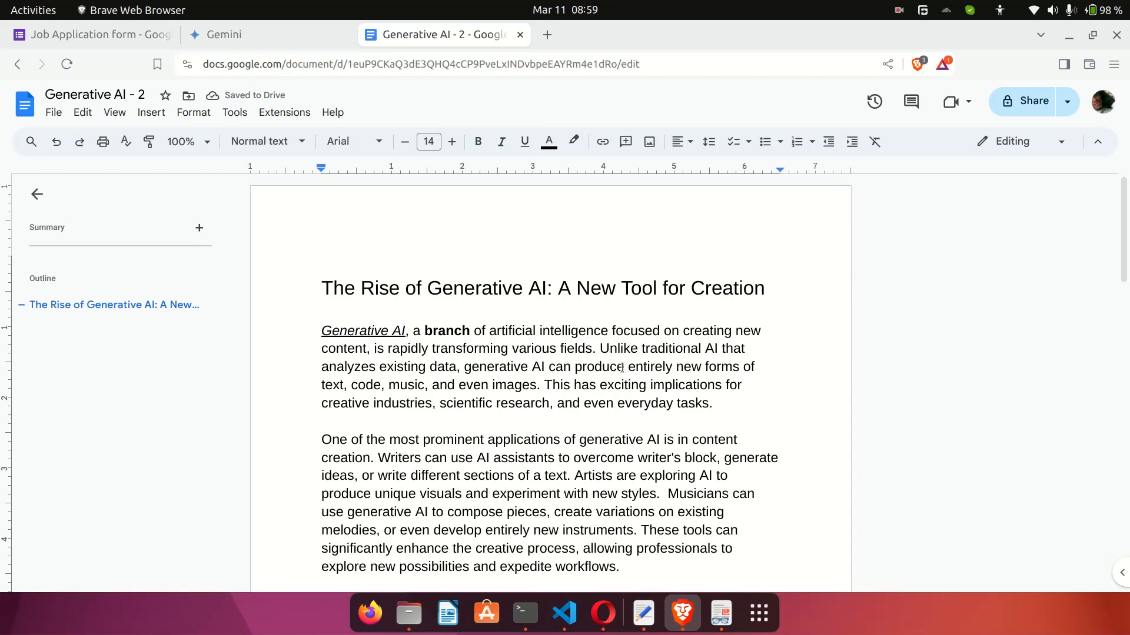
scroll(519, 331, "down", 15)
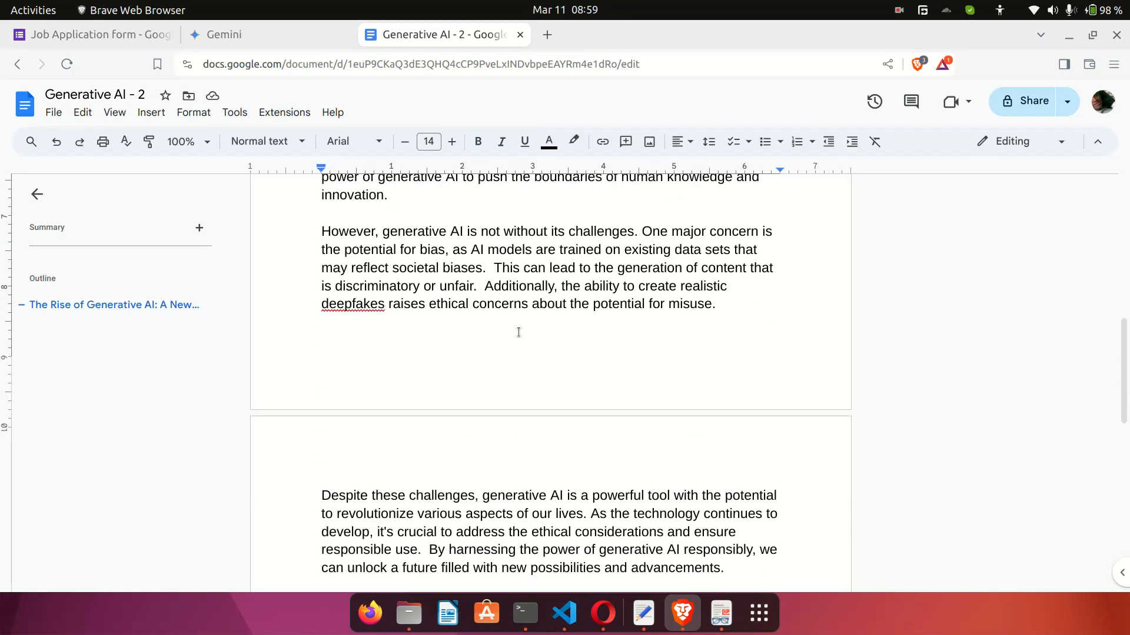
scroll(519, 332, "up", 10)
scroll(519, 331, "up", 6)
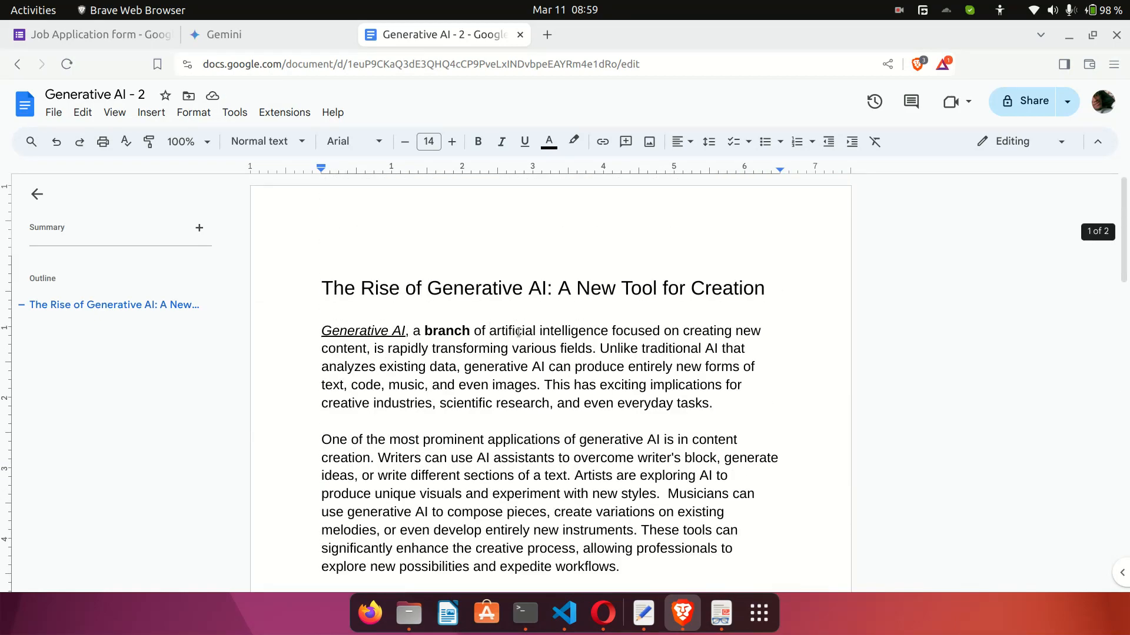
double_click(496, 283)
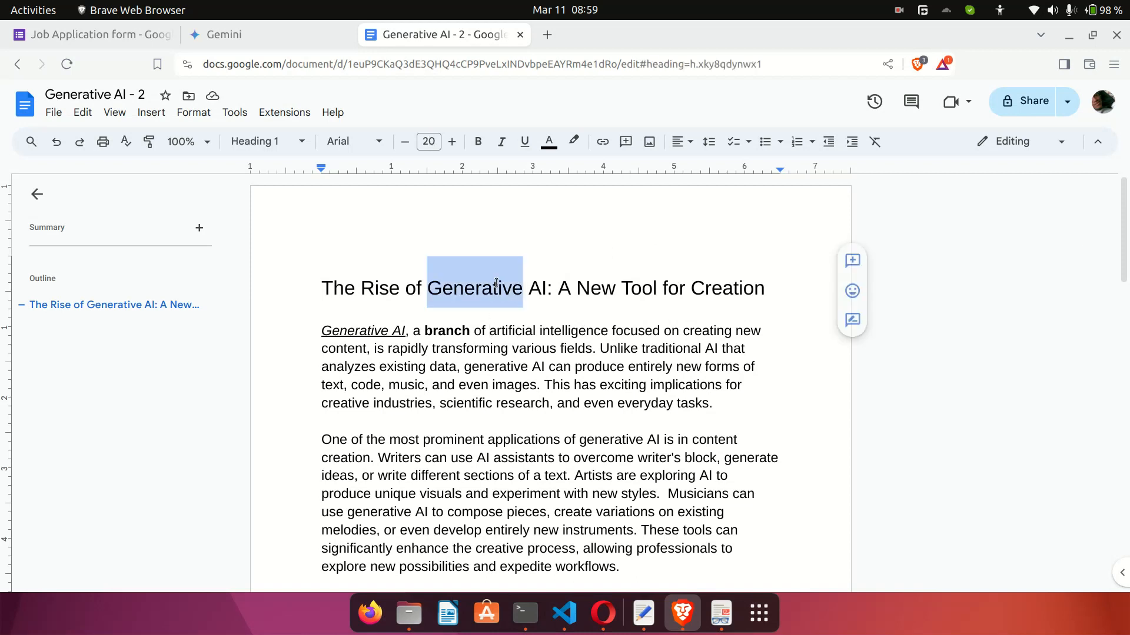
left_click(405, 288)
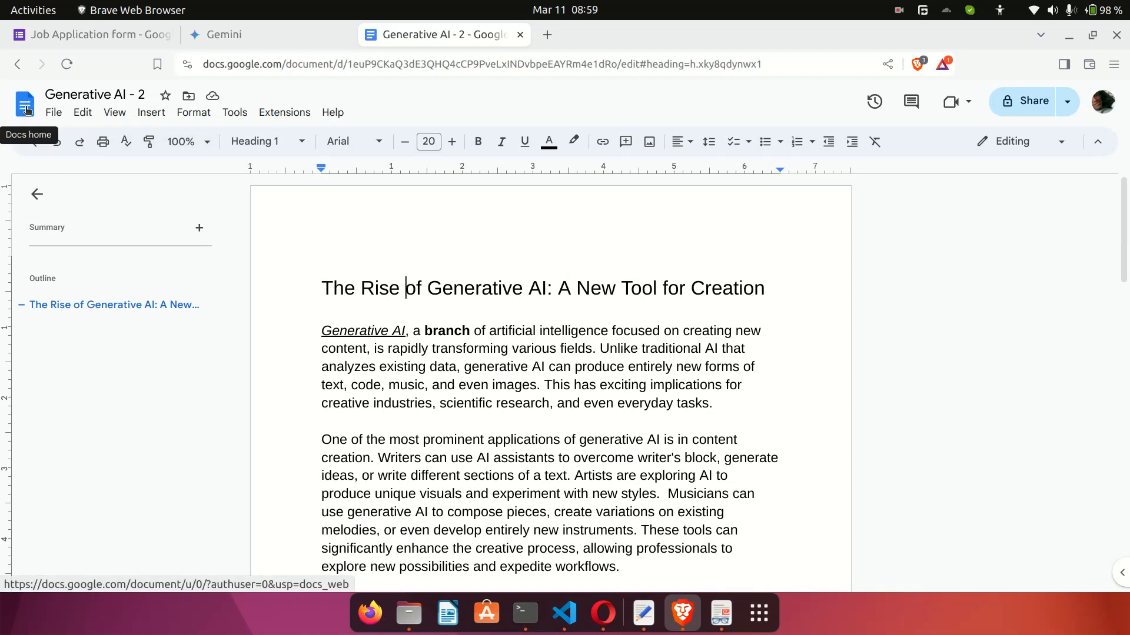
Go back to the Docs home page and reopen "Generative AI - 2" from the recent documents to check its saved content.
left_click(27, 111)
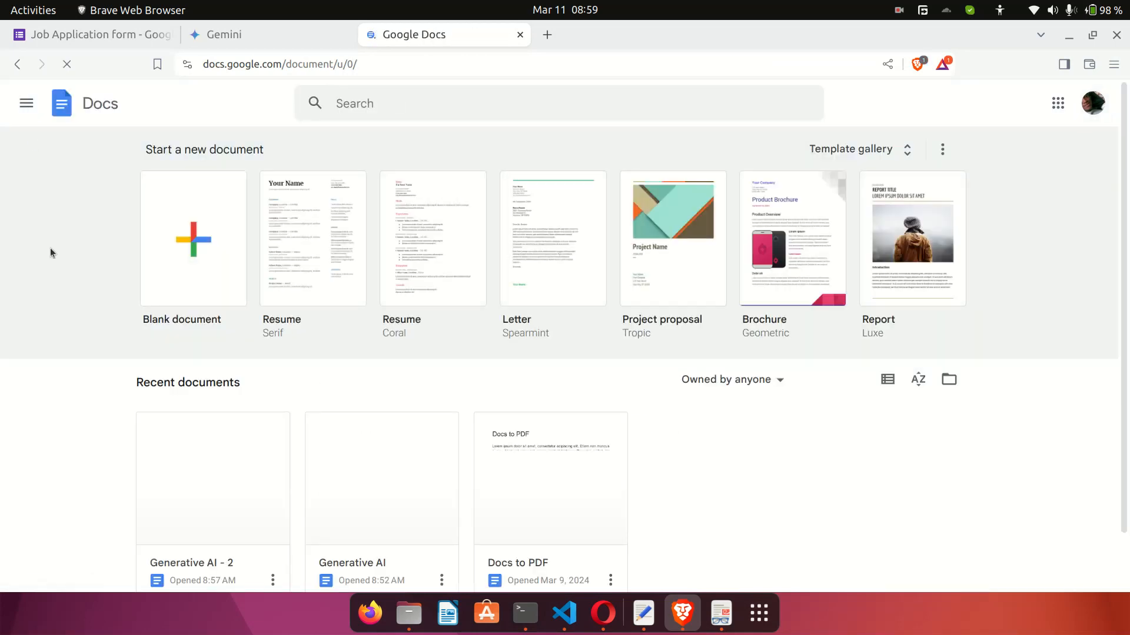
scroll(50, 248, "down", 2)
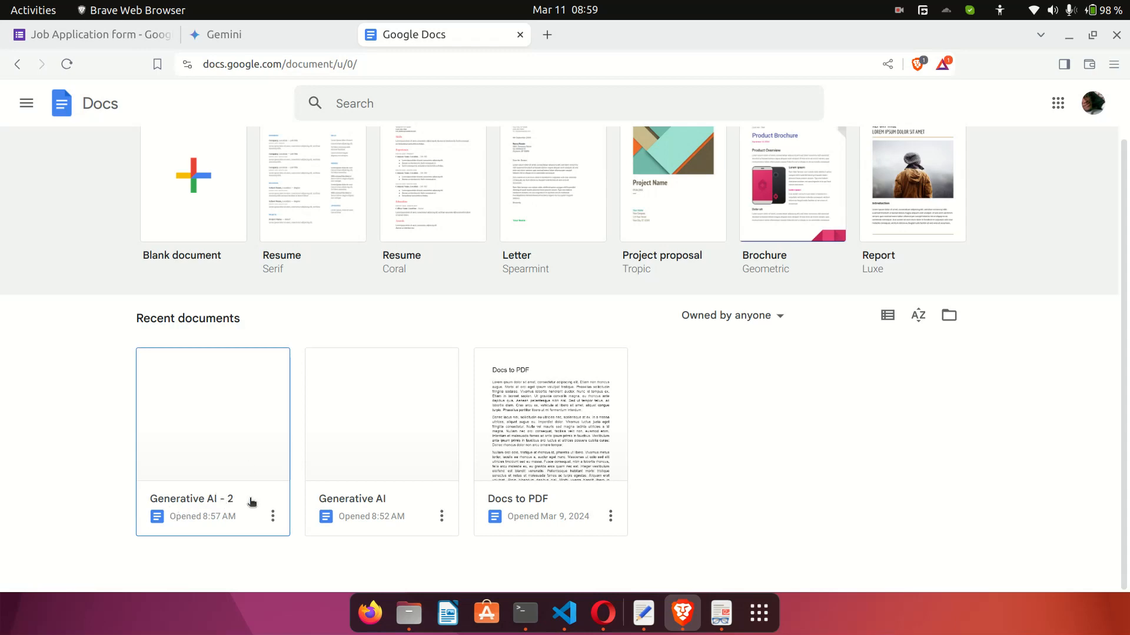
left_click(233, 449)
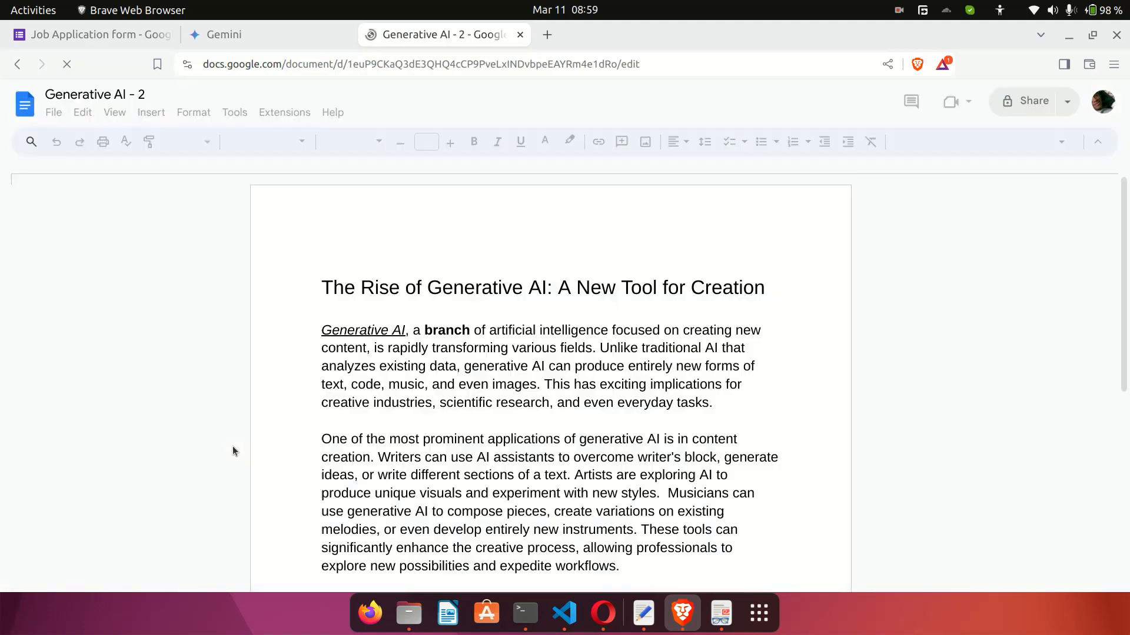
scroll(527, 442, "down", 10)
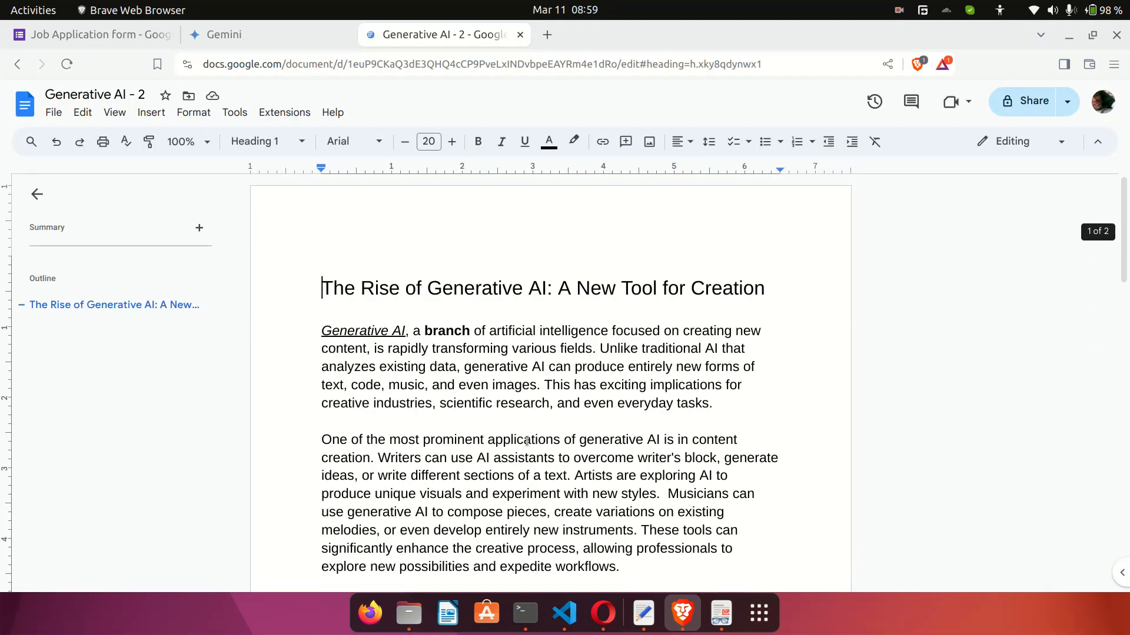
left_click(735, 402)
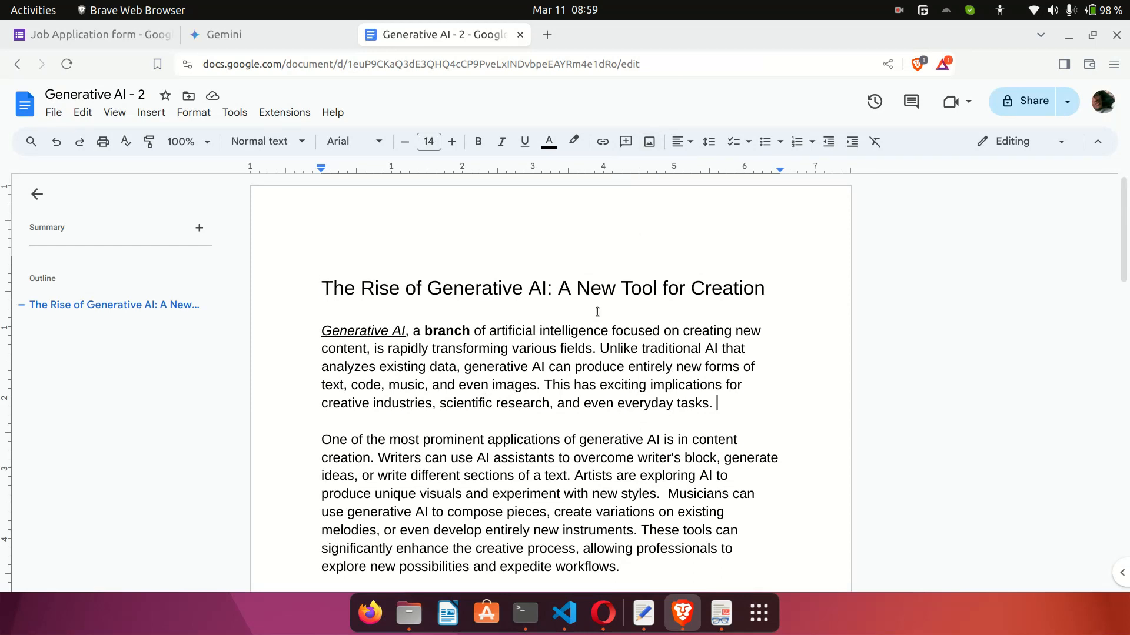
Link the word "artificial" in the first body paragraph to the suggested dictionary.com definition page.
double_click(501, 329)
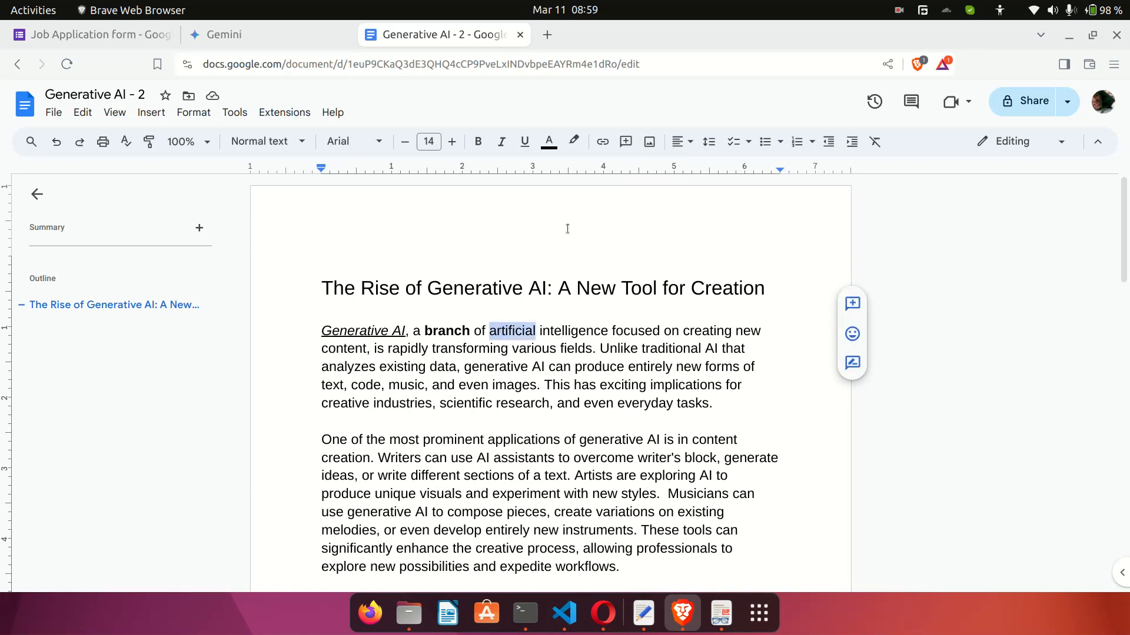
left_click(603, 141)
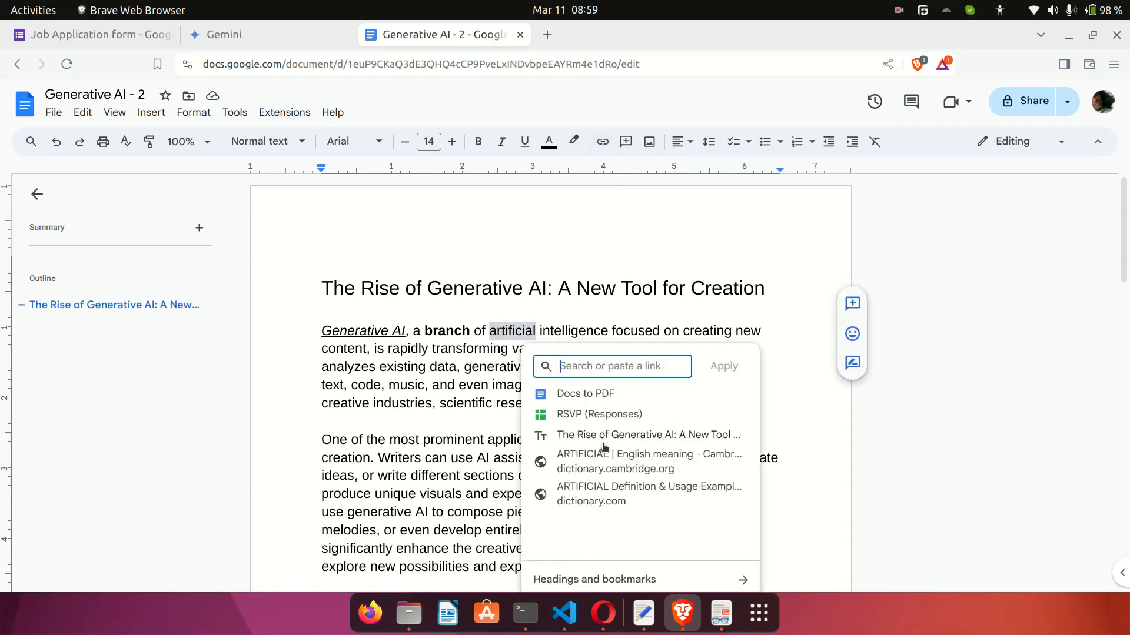
left_click(602, 494)
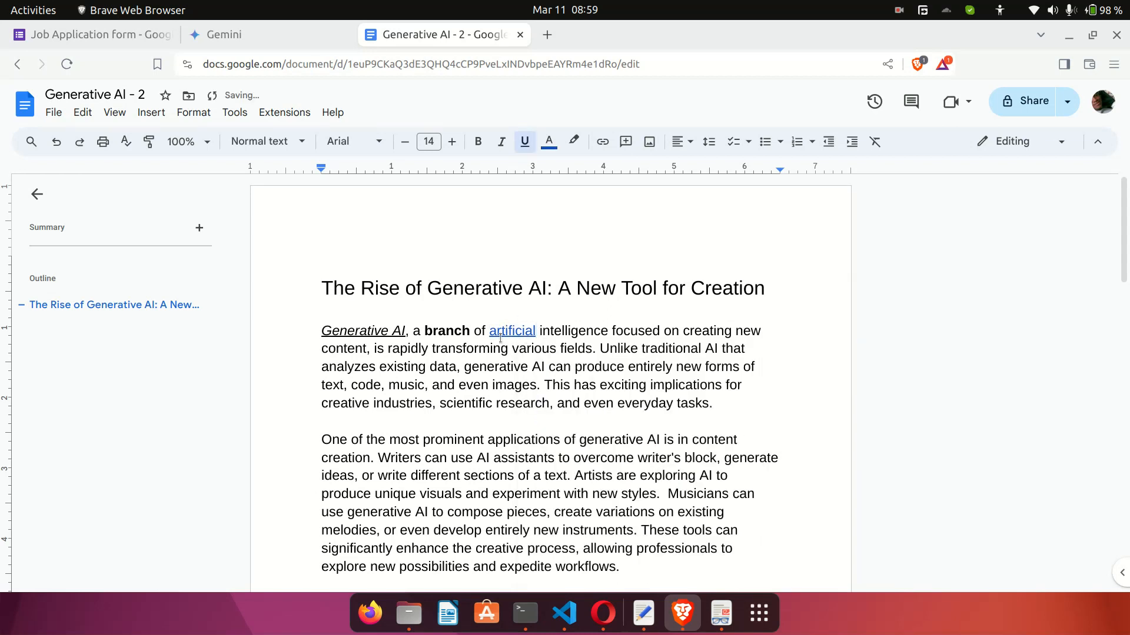
left_click(407, 387)
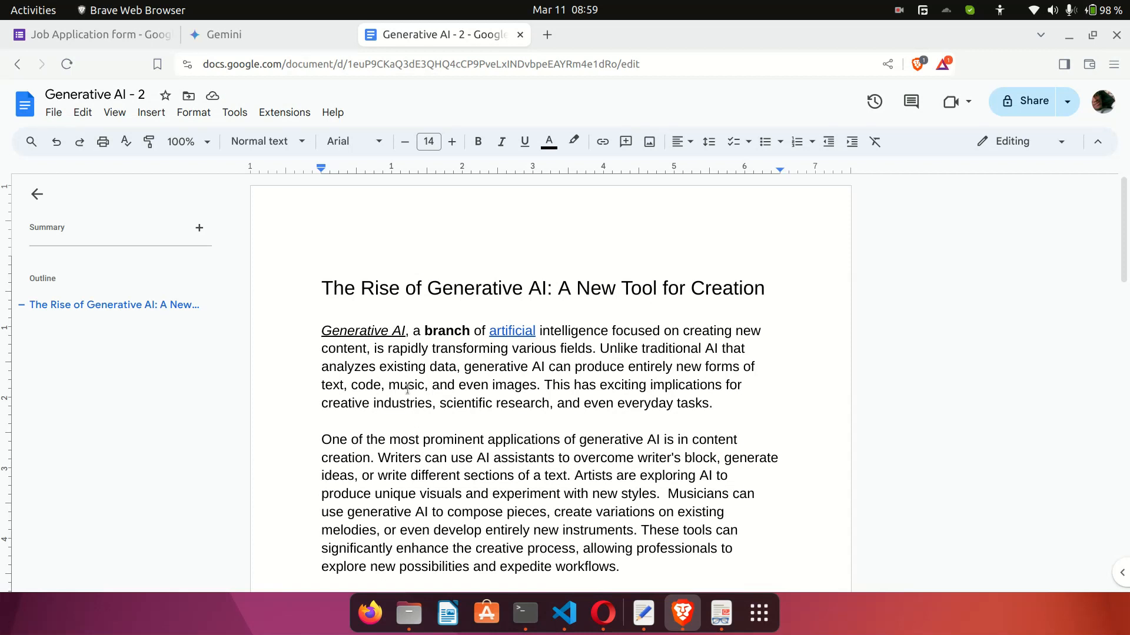
left_click(241, 67)
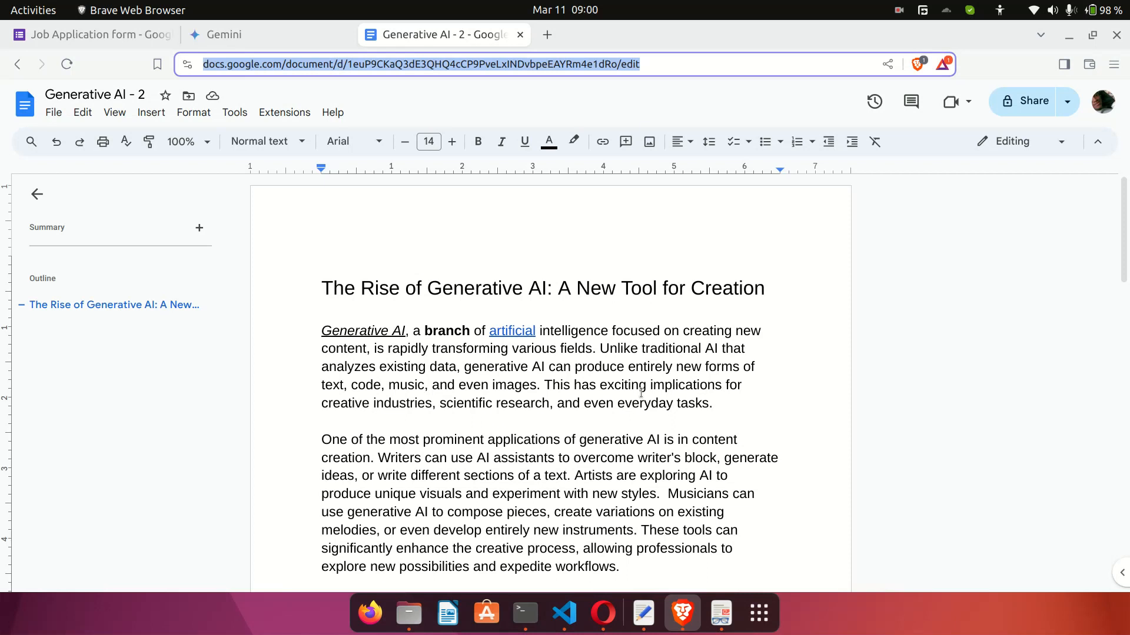
left_click(503, 410)
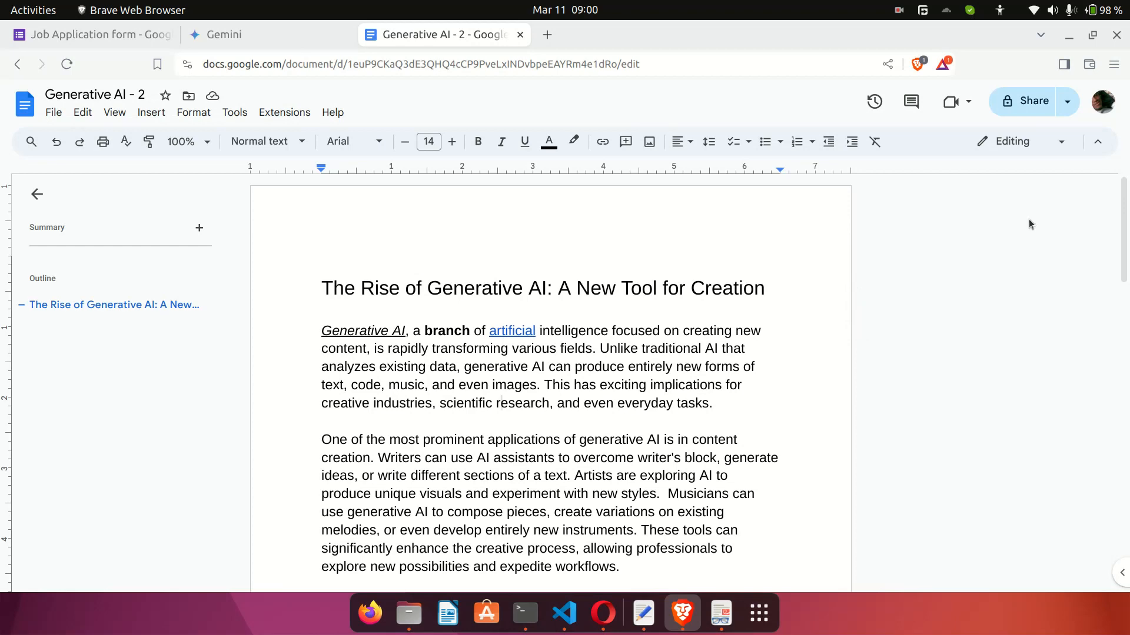
left_click(900, 10)
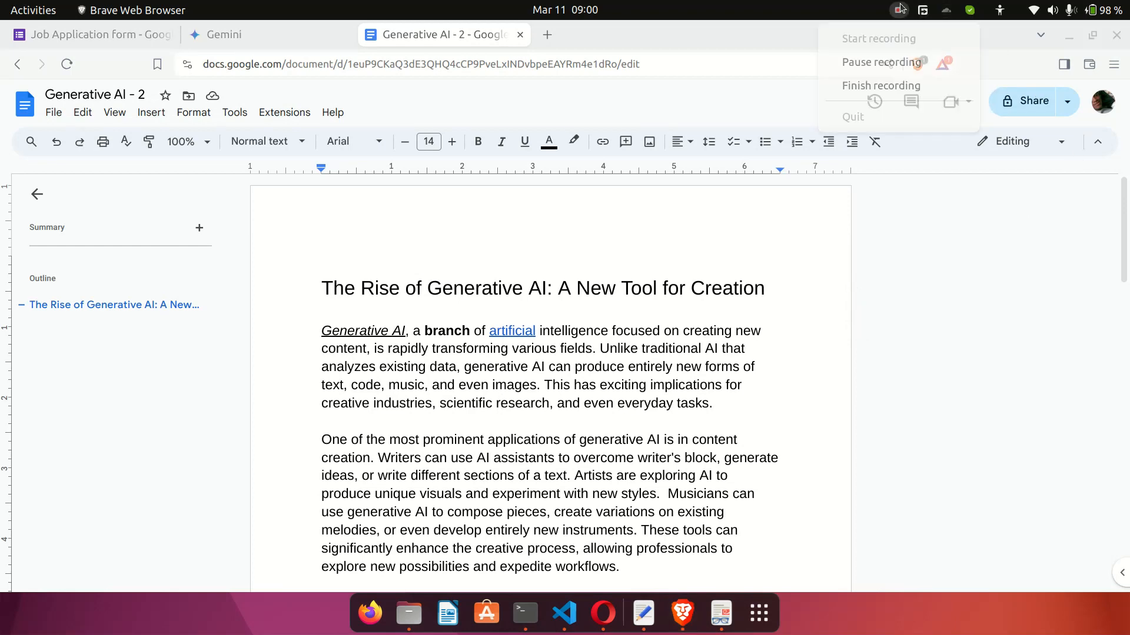
left_click(895, 86)
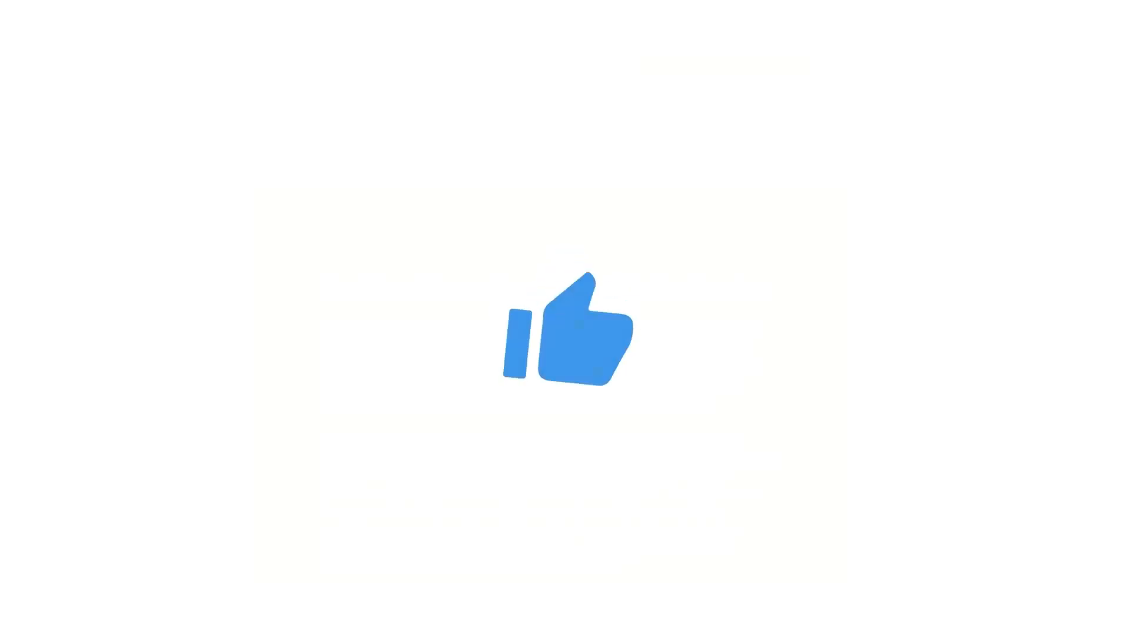